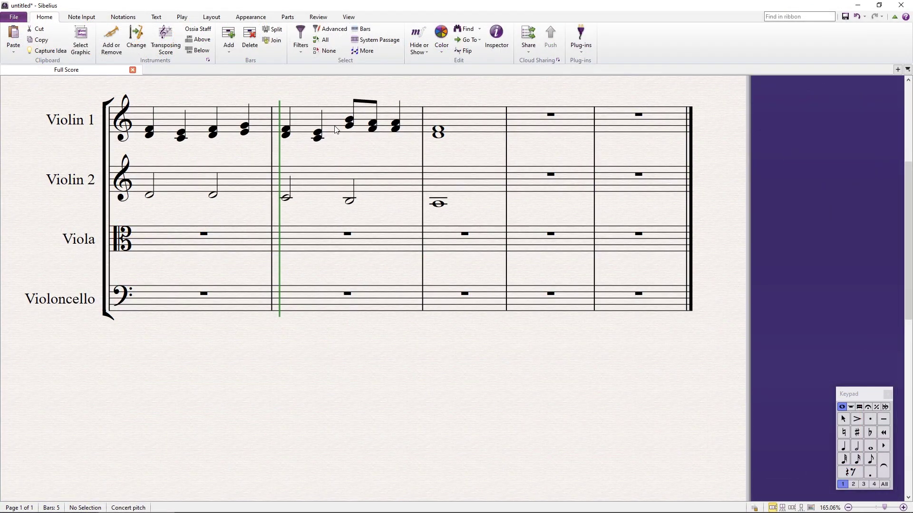
Draw a rising Violin 1 modulation curve up to bar 2, then hide the MOD lane.
shift+click(391, 346)
shift+click(186, 367)
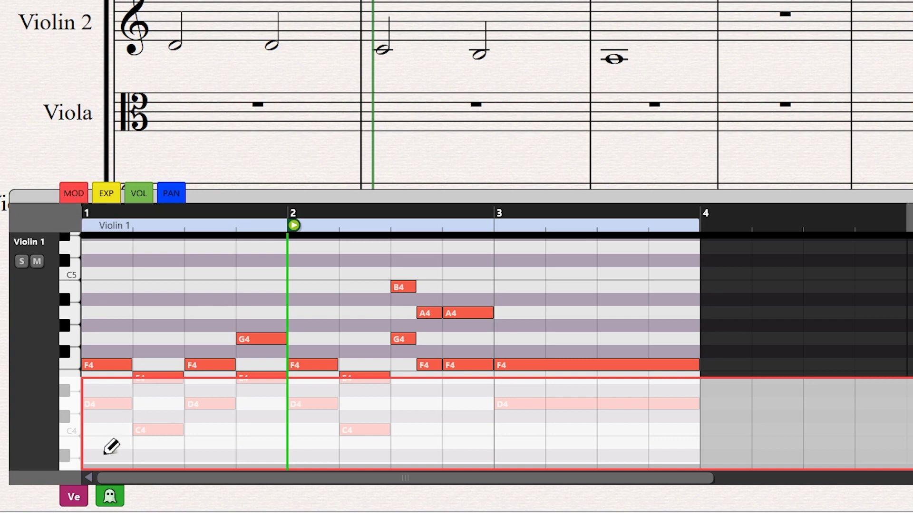
mouse_move(84, 453)
mouse_down()
mouse_move(215, 407)
mouse_move(345, 390)
mouse_move(438, 402)
mouse_move(557, 436)
mouse_up()
click(74, 193)
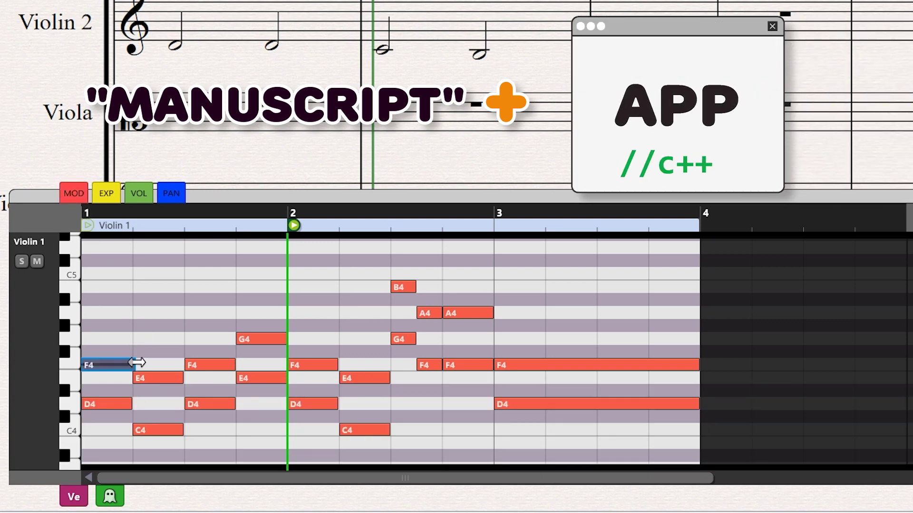
Delay the E4 note's start and lengthen the G4, A4 and F4 notes slightly.
drag(172, 377, 184, 376)
click(234, 366)
drag(285, 341, 287, 341)
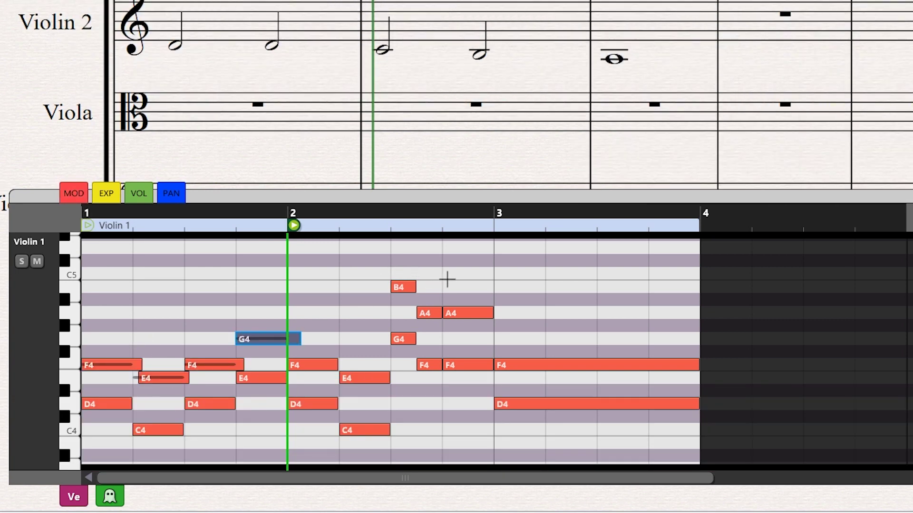
drag(449, 280, 481, 375)
drag(490, 315, 501, 315)
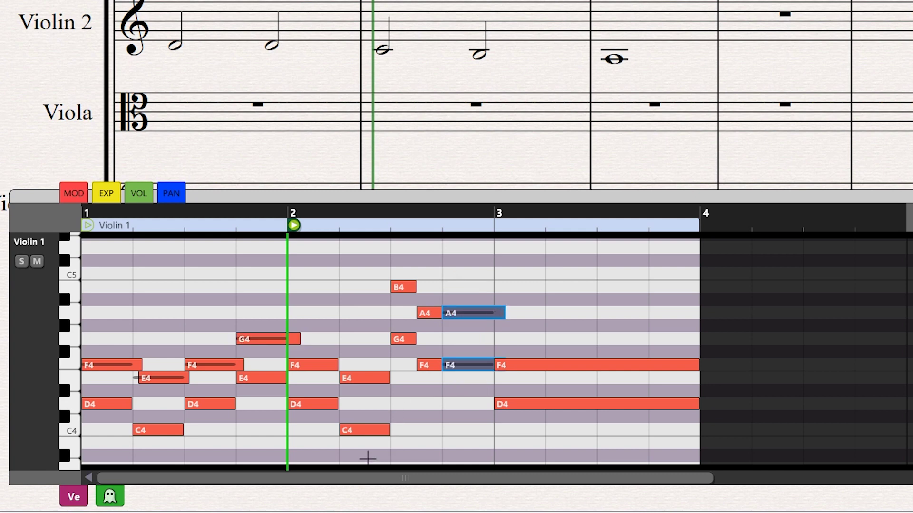
Select the six notes around bar 2 and make B4, F#4 and A4 start later.
drag(370, 453, 265, 338)
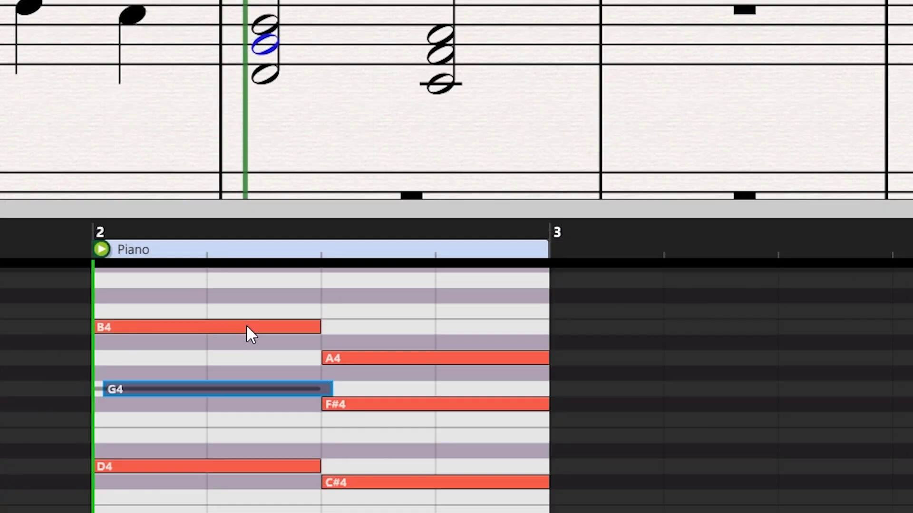
drag(246, 326, 284, 328)
drag(370, 413, 385, 413)
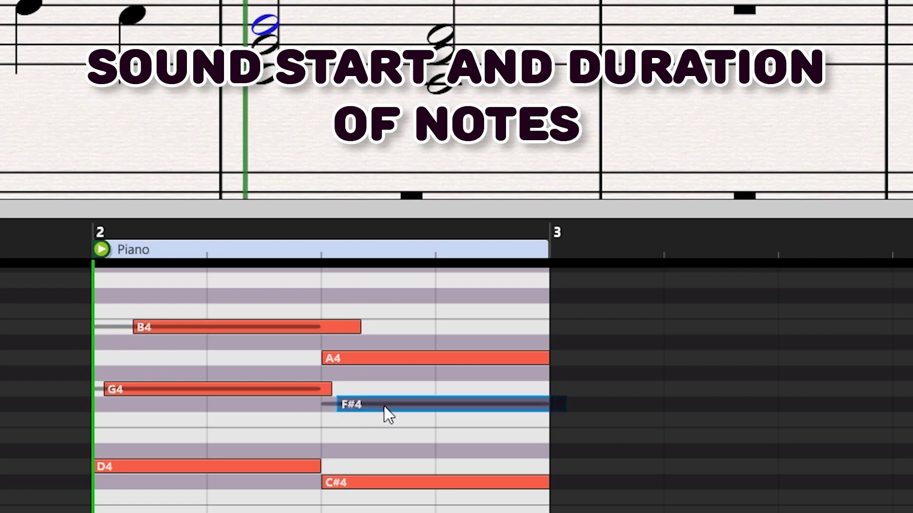
drag(387, 359, 412, 364)
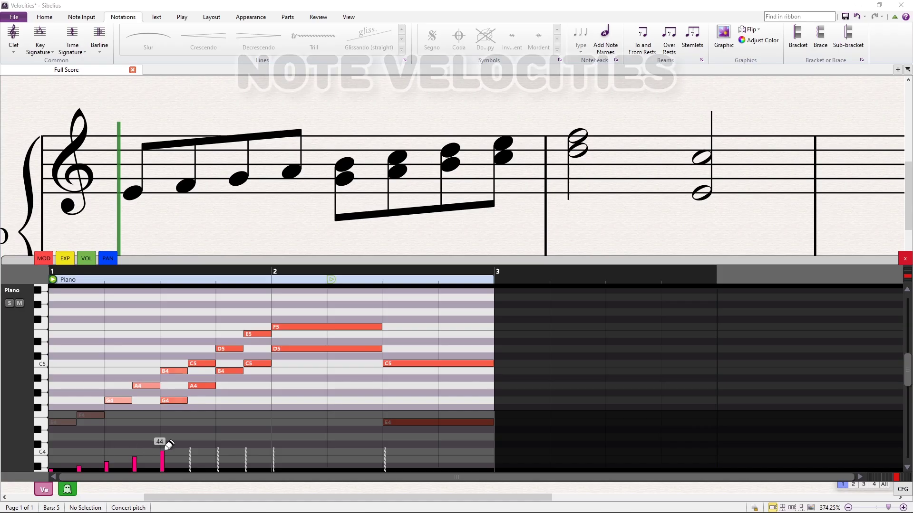
Draw a velocity ramp peaking at 99 and 124, extend the automation curve, add phantom harp G5 and A5.
drag(163, 440, 260, 418)
drag(529, 373, 592, 340)
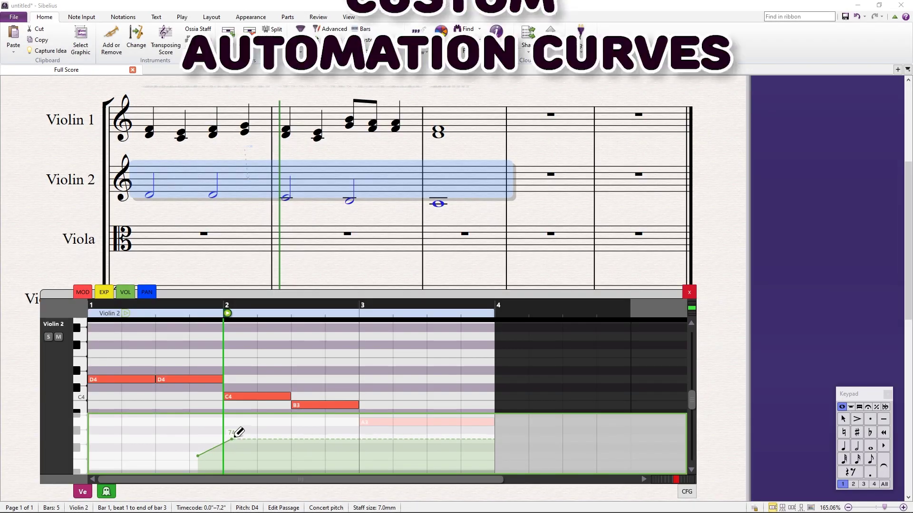
mouse_move(235, 436)
mouse_down()
mouse_move(292, 426)
mouse_move(370, 436)
mouse_move(403, 462)
mouse_up()
drag(579, 450, 600, 455)
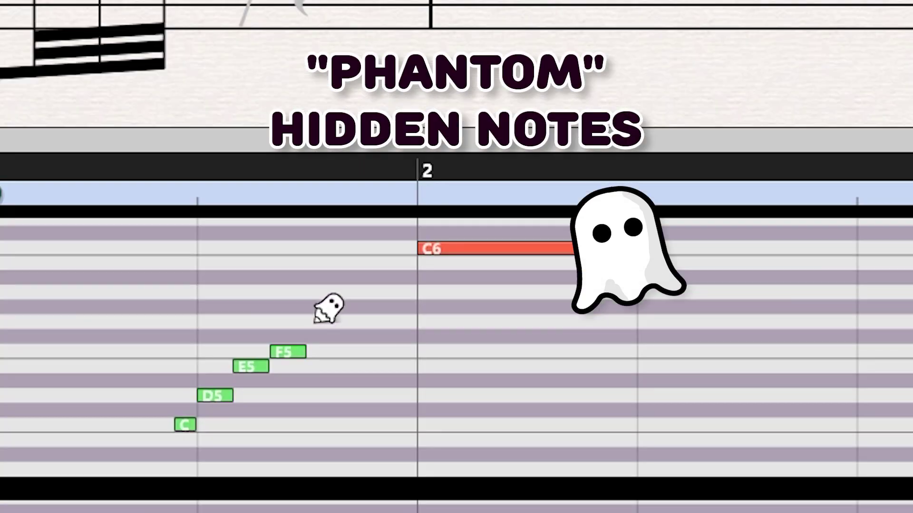
drag(327, 321, 415, 263)
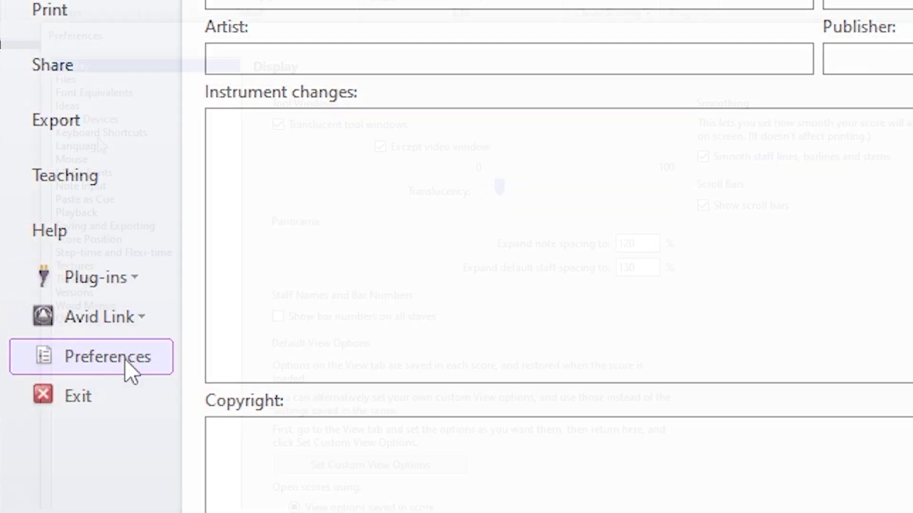
Assign Tab as the Graphical MIDI Tools 2.0 plug-in shortcut, overriding Select next object.
click(116, 134)
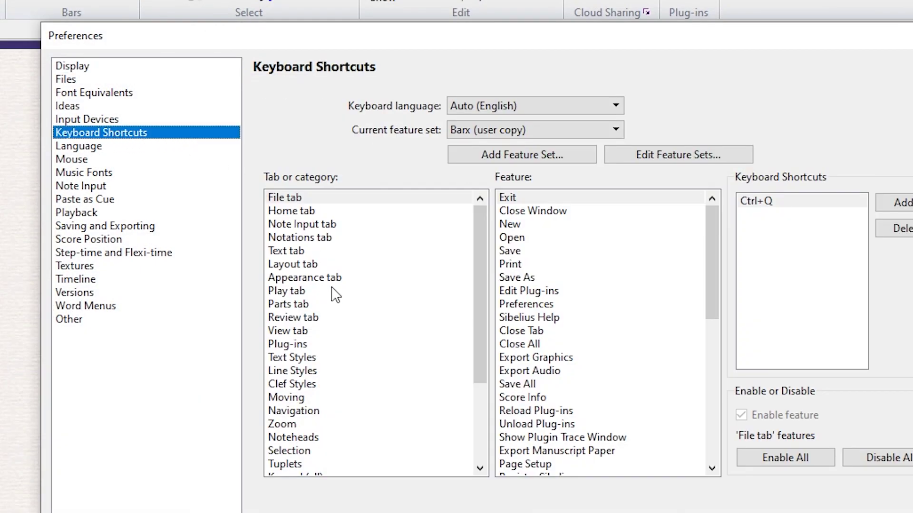
click(287, 343)
drag(712, 223, 697, 349)
click(671, 358)
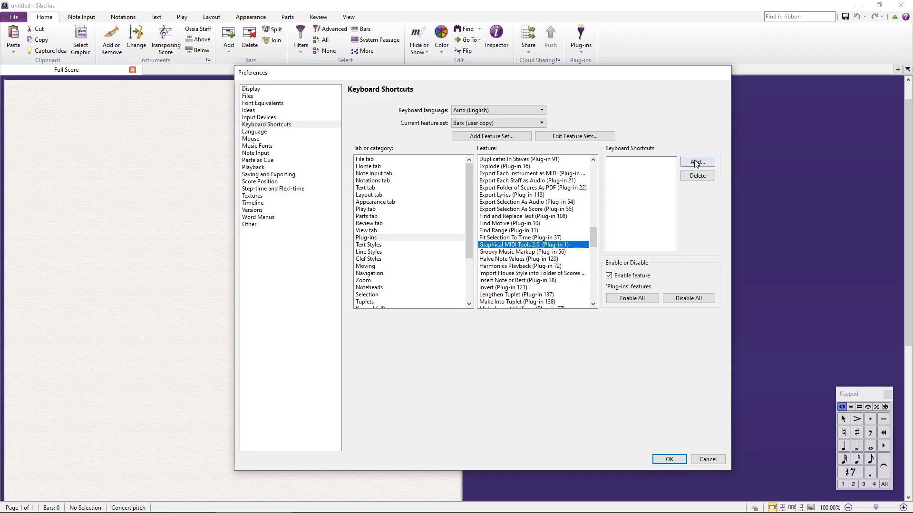
click(906, 144)
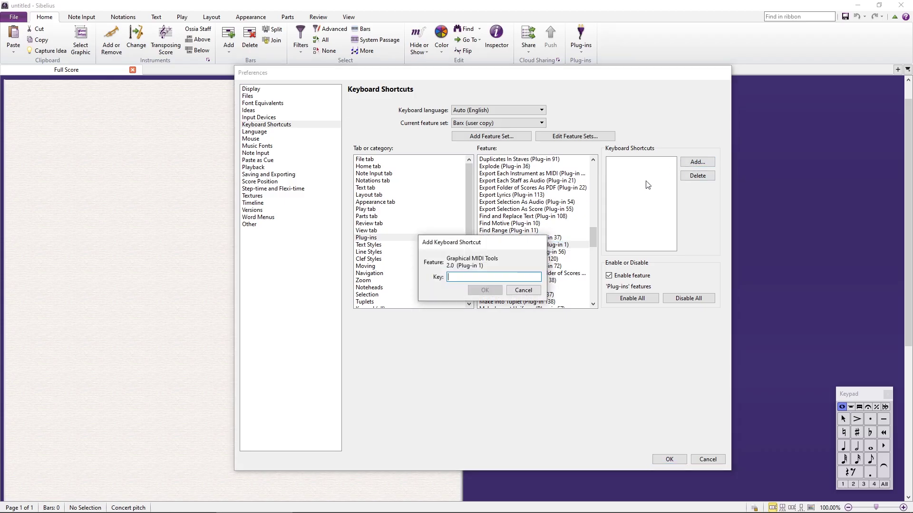
key(Tab)
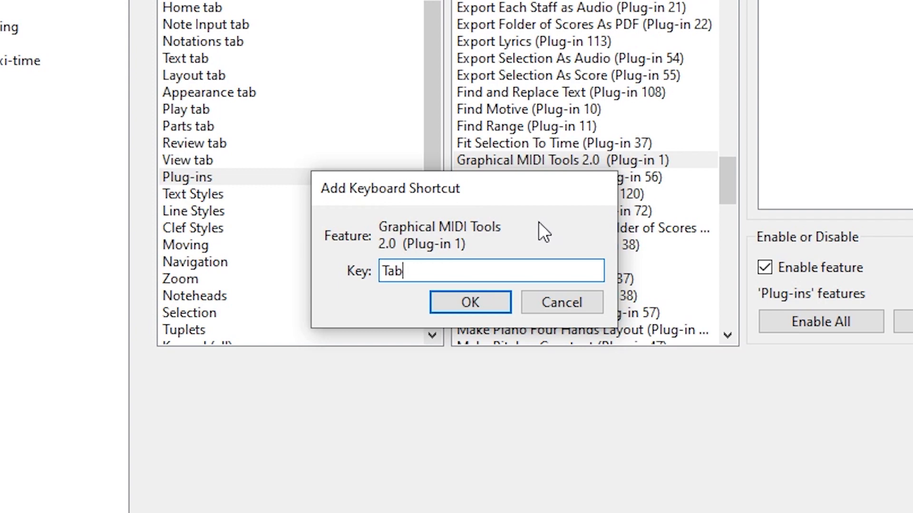
click(476, 305)
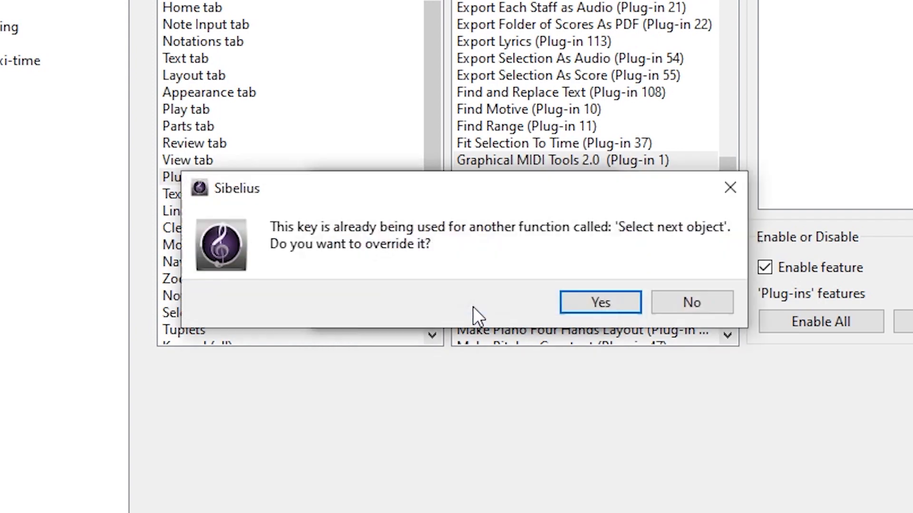
click(573, 299)
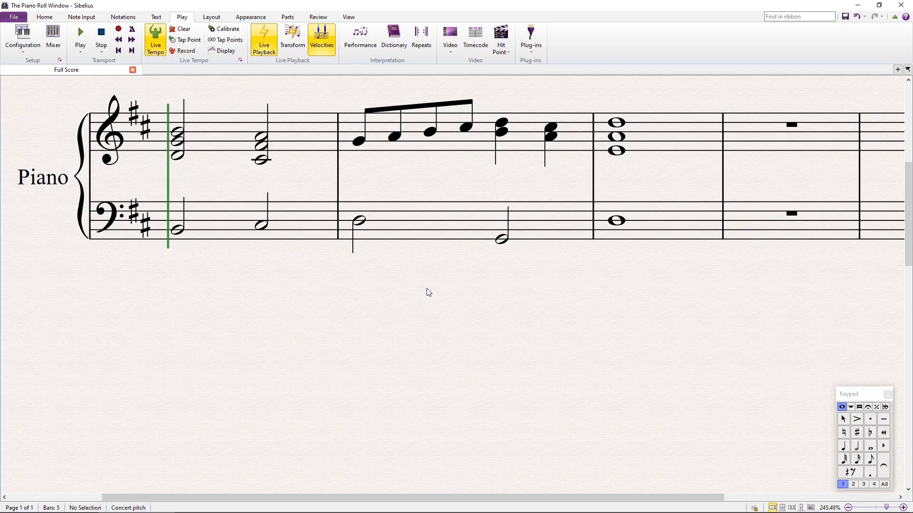
Select bars 1–2 of the Piano treble staff, open the piano roll, then extend through bar 4.
click(292, 145)
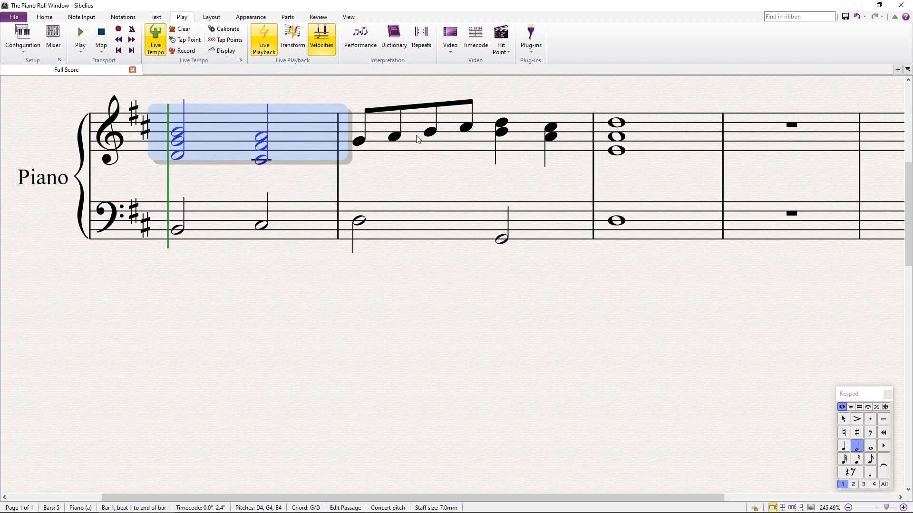
shift+click(426, 145)
key(ctrl+shift+alt+p)
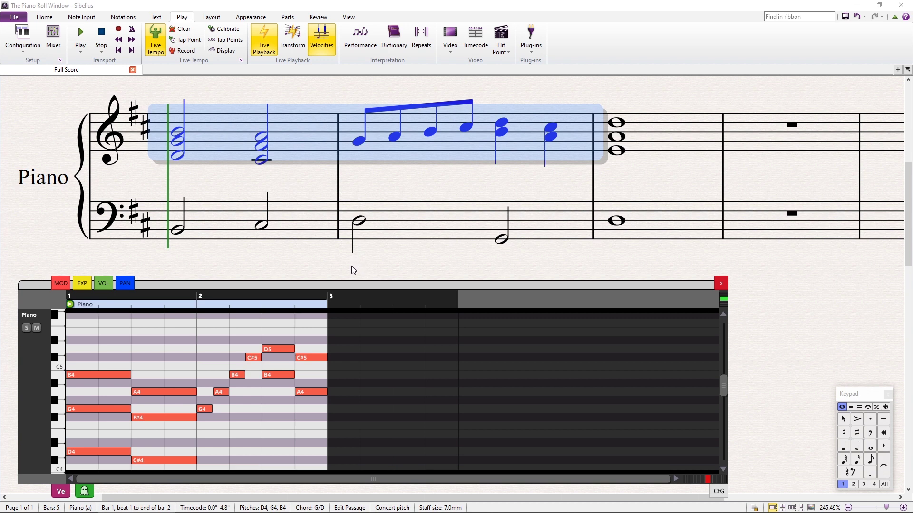
shift+click(380, 333)
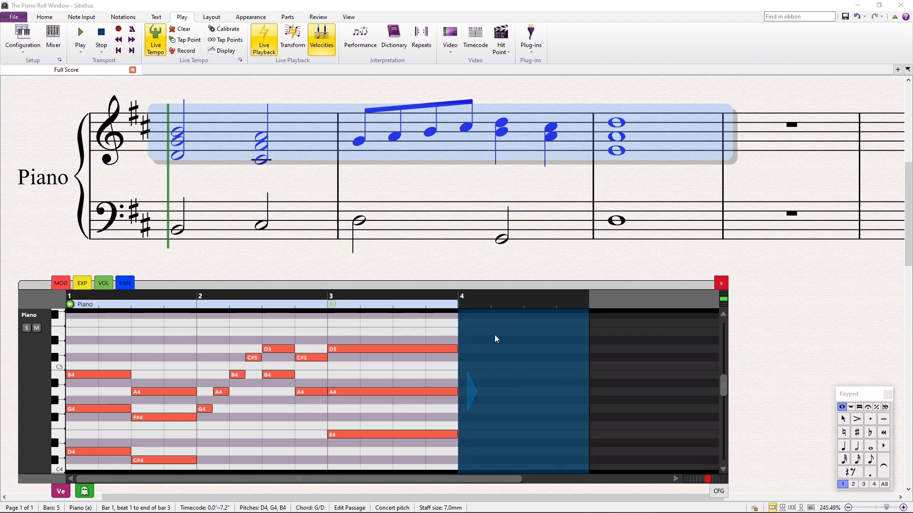
shift+click(522, 335)
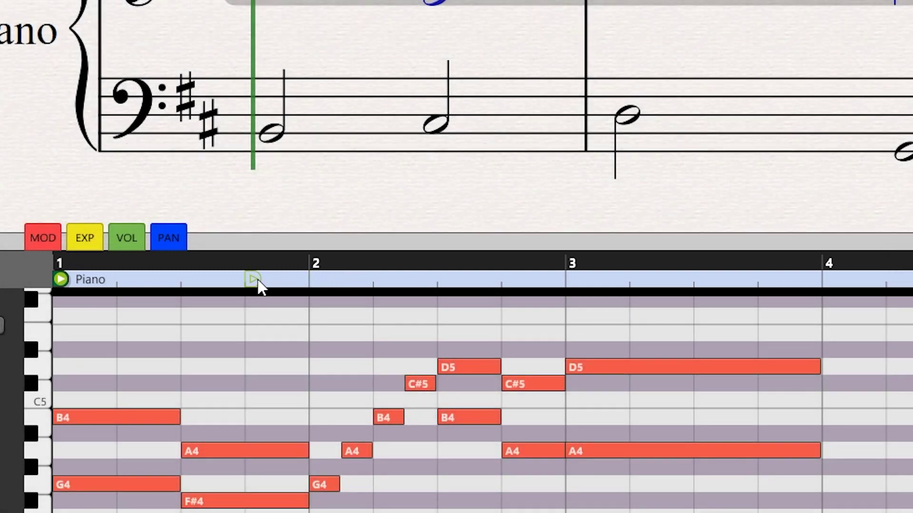
Move the piano-roll playback start marker to the beginning of bar 2.
click(232, 284)
click(327, 286)
click(273, 305)
click(350, 306)
click(382, 307)
click(425, 307)
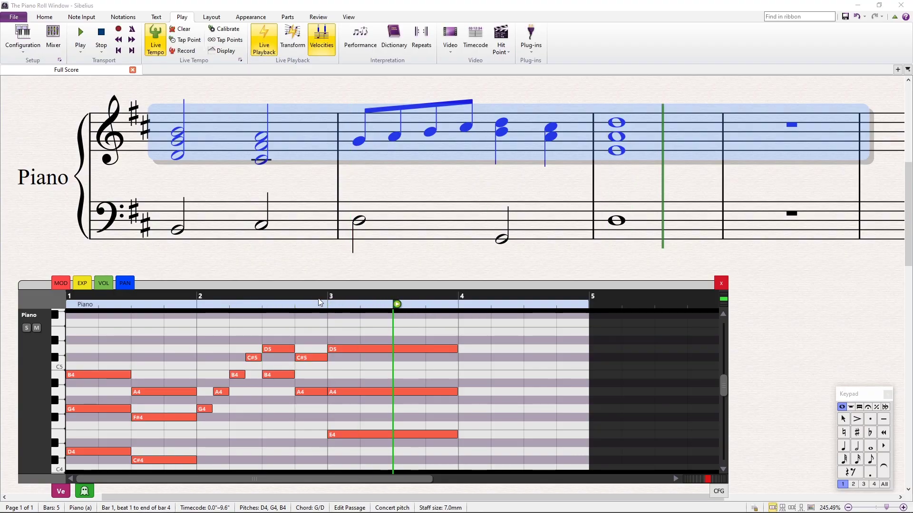
click(200, 305)
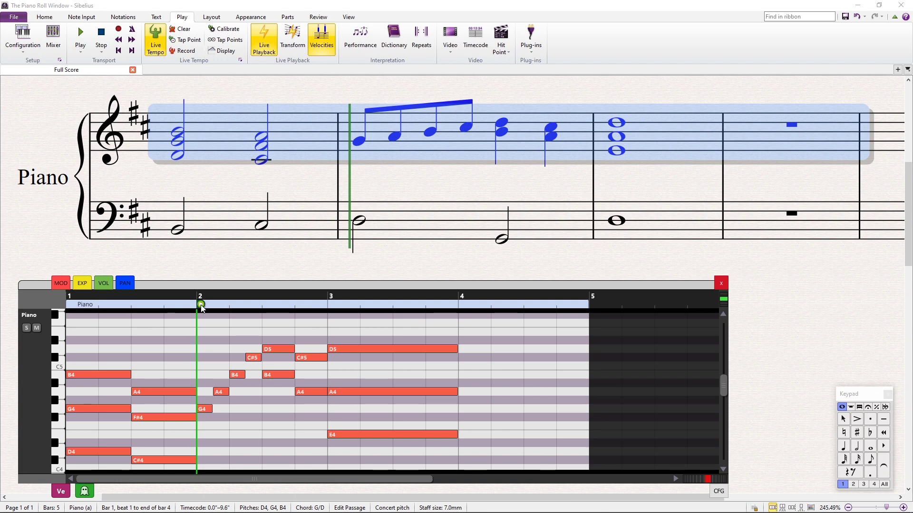
Play the passage from bar 2, stop it, and mute the Piano staff.
key(space)
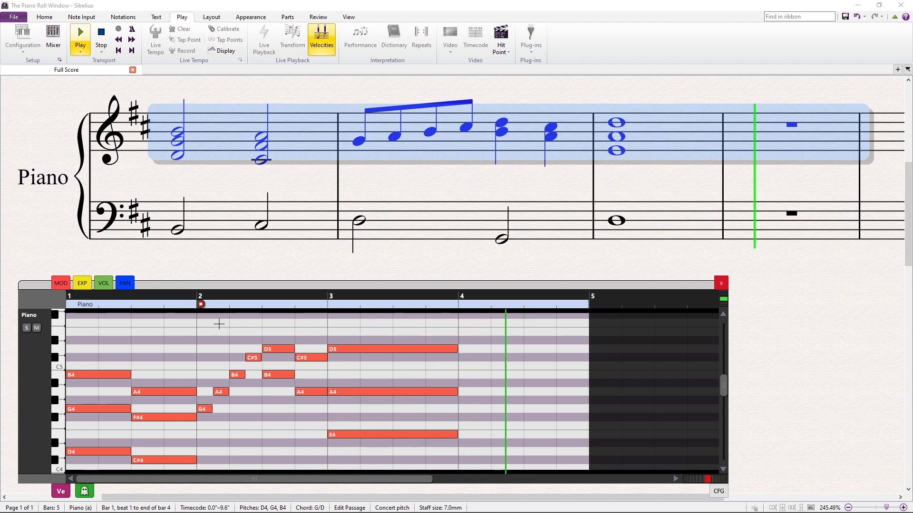
key(space)
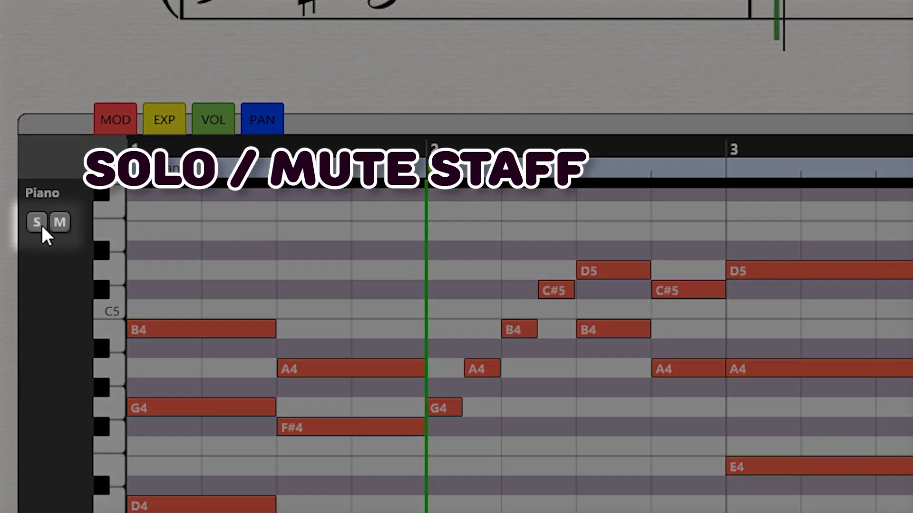
click(65, 227)
Unmute the Piano staff, delay bar 3's D5, A4 and E4 slightly, and play it back.
click(65, 227)
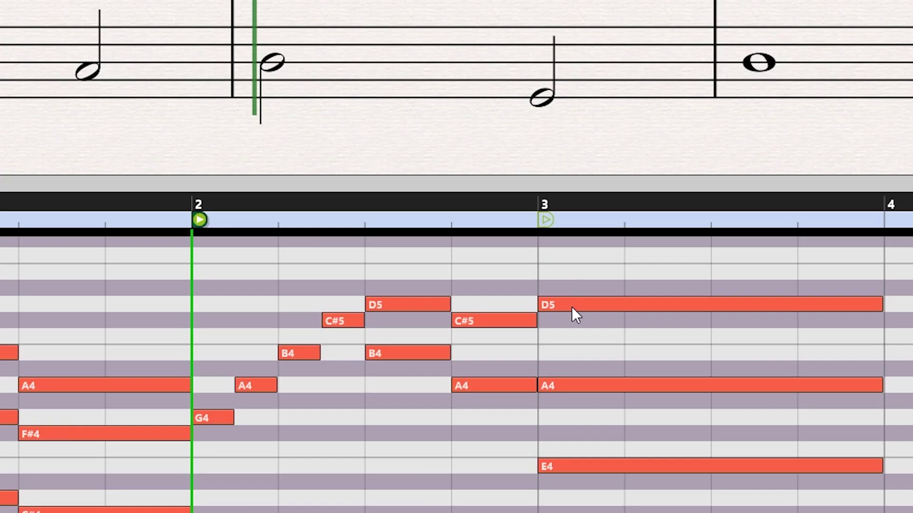
drag(516, 349, 531, 349)
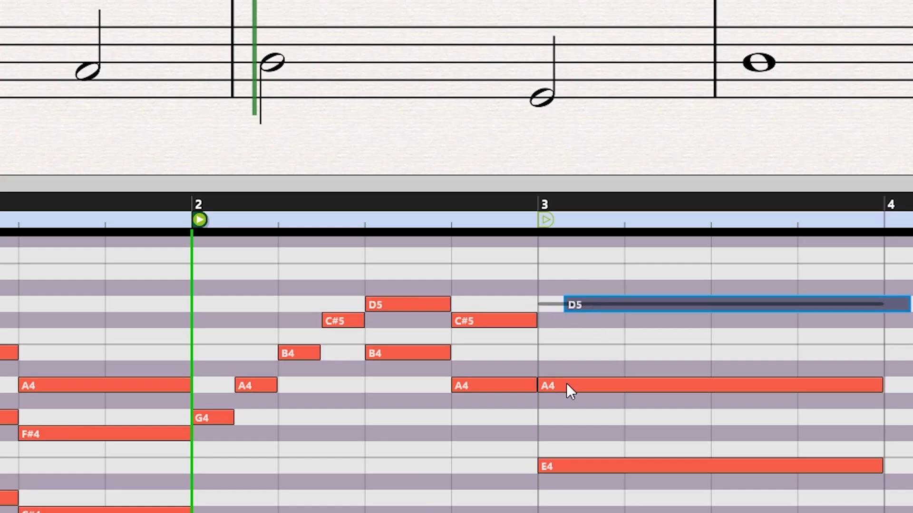
drag(567, 384, 581, 383)
drag(559, 467, 571, 465)
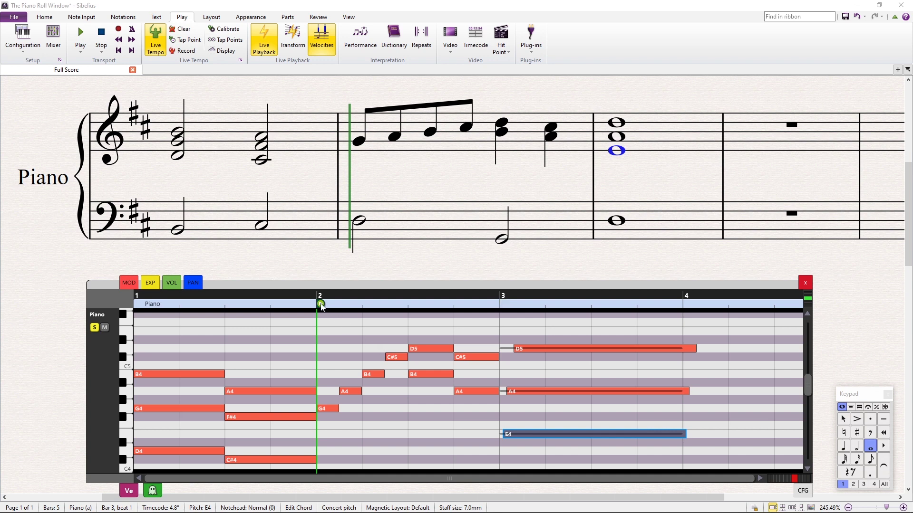
key(space)
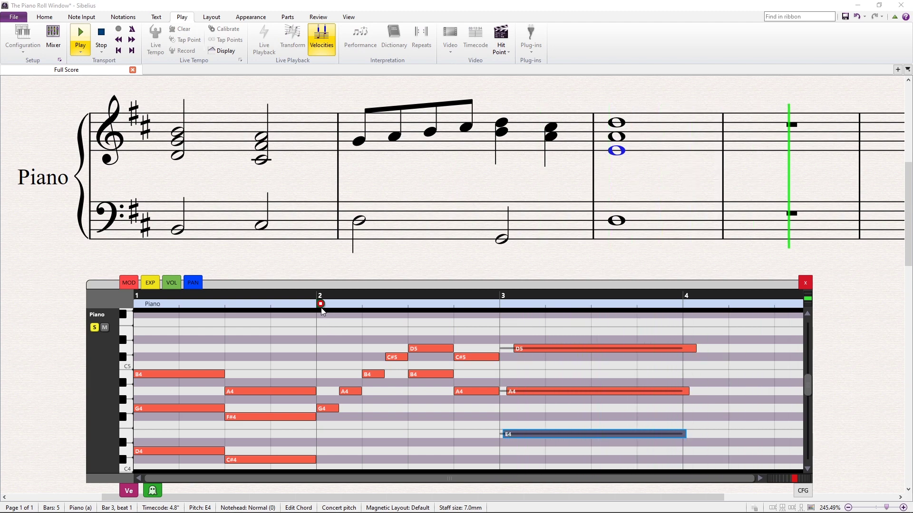
Stop playback, shorten bar 2's G4, A4, B4 and C#5 together, and replay.
click(321, 306)
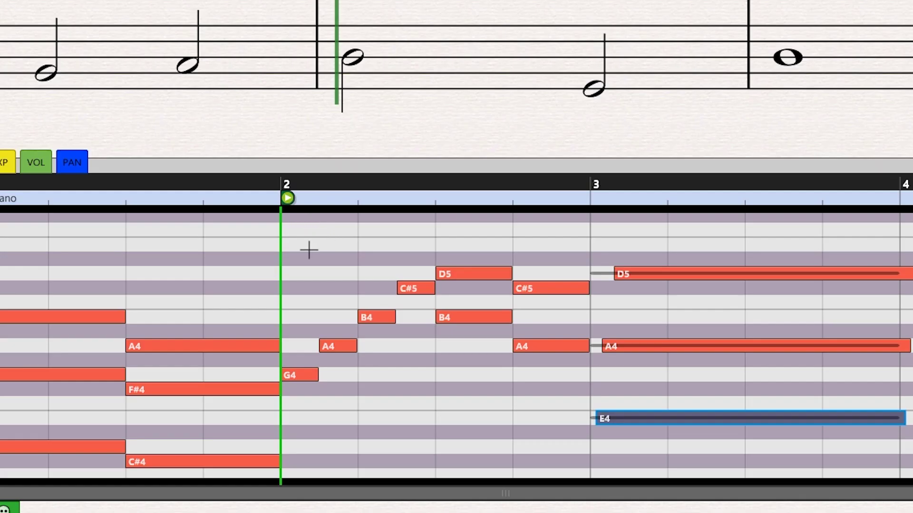
drag(299, 253, 405, 388)
drag(389, 316, 367, 317)
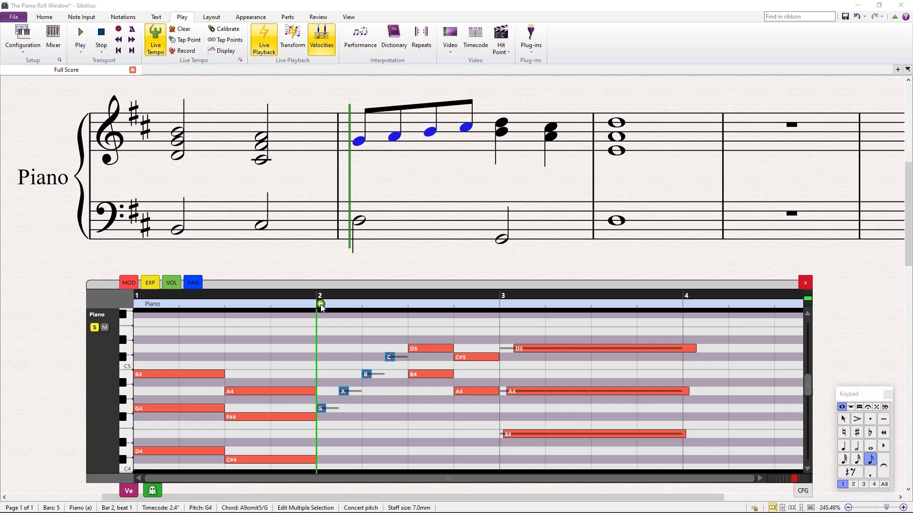
key(space)
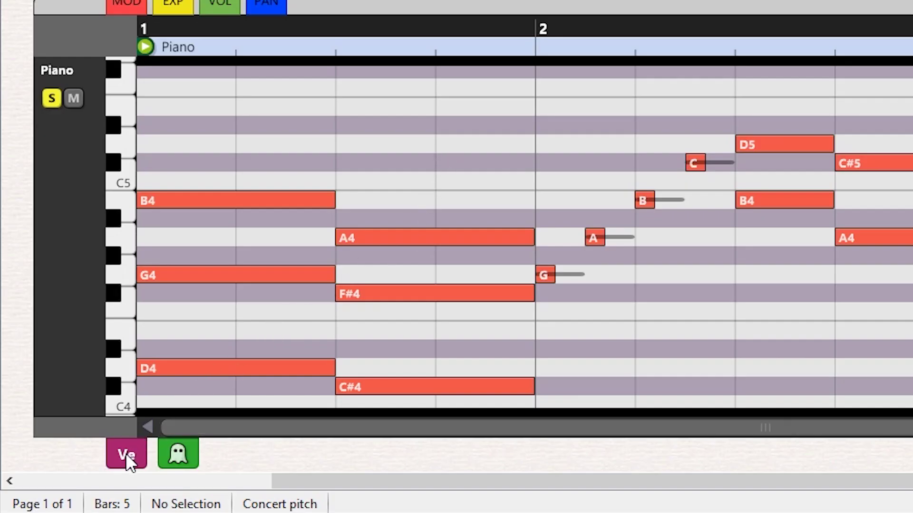
In the velocity lane, raise the first chord from 27 to 63 and the second to 43.
click(127, 456)
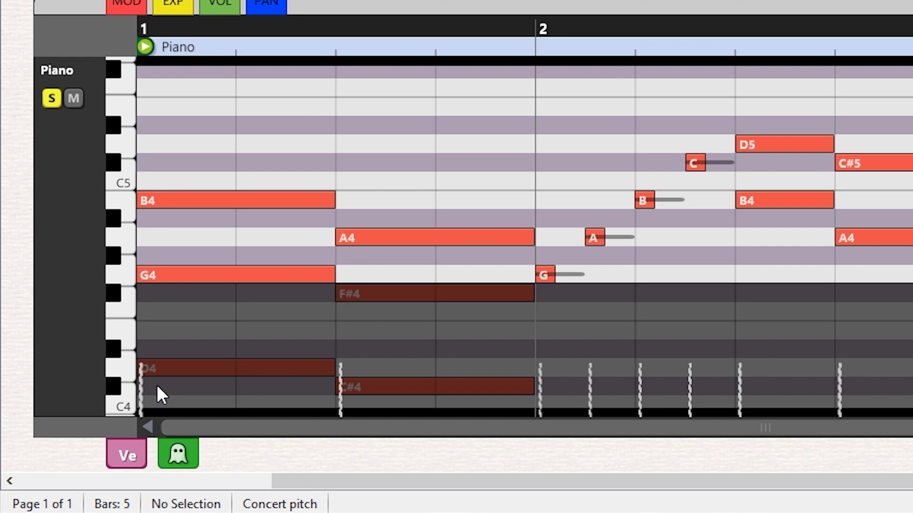
mouse_move(144, 386)
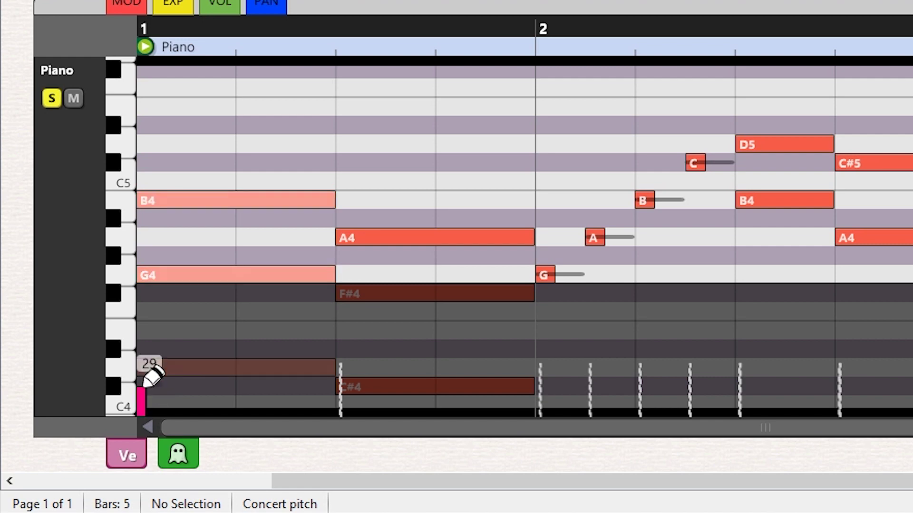
drag(143, 386, 143, 352)
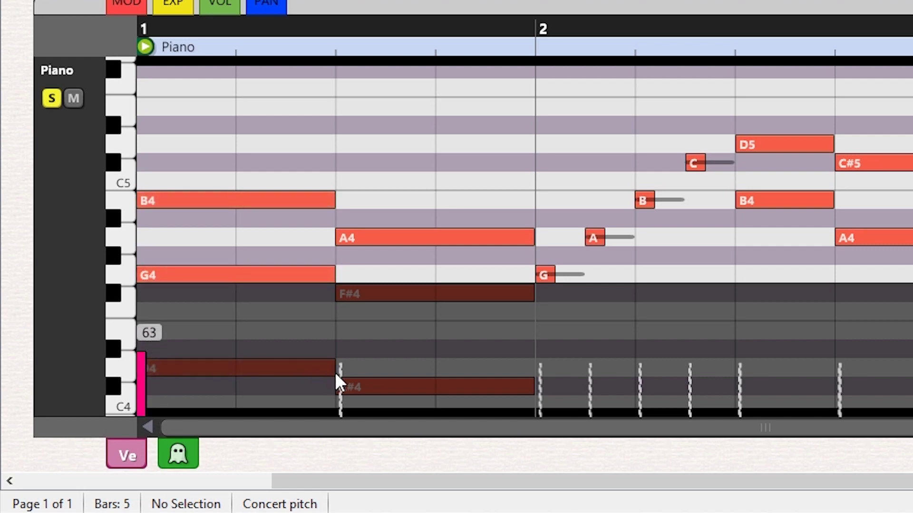
drag(341, 373, 339, 369)
Ramp later velocities up to 119, drop one from 106 to 15, lower bar 3 to 38, then play.
mouse_move(552, 374)
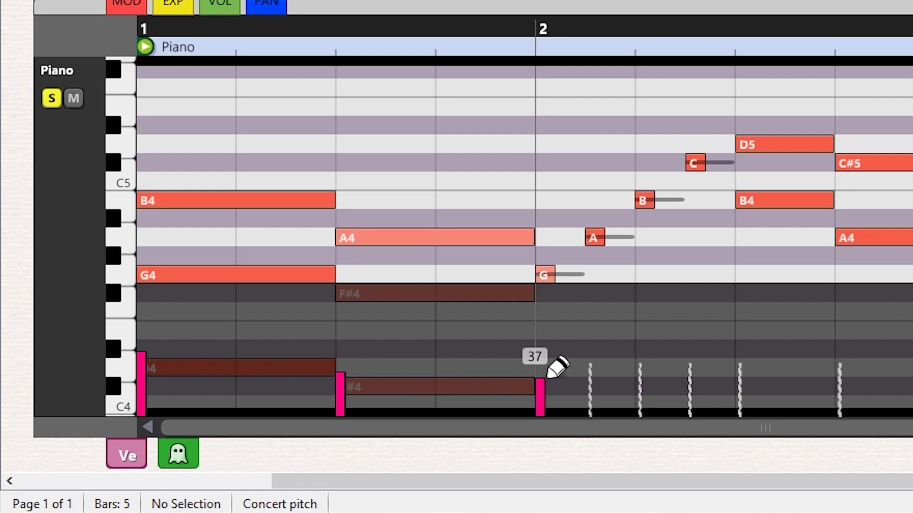
drag(552, 374, 721, 301)
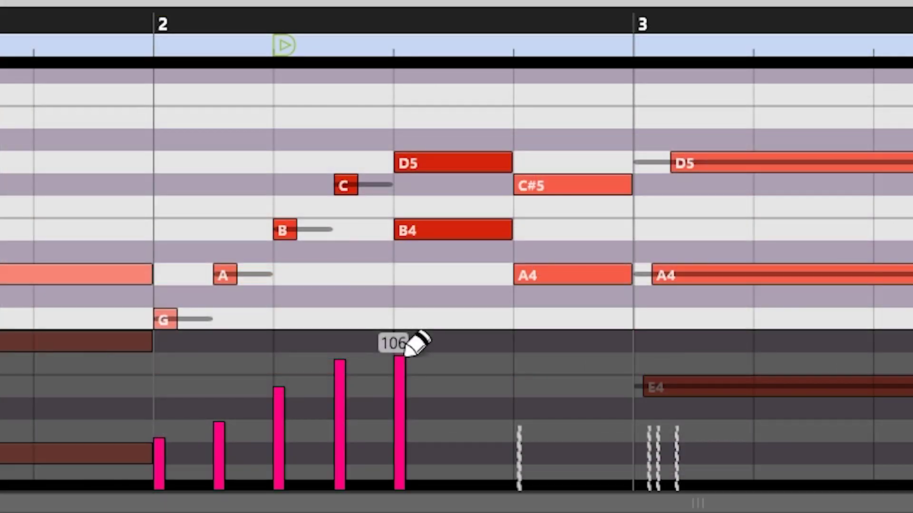
mouse_move(406, 354)
mouse_down()
mouse_move(406, 472)
mouse_move(408, 342)
mouse_up()
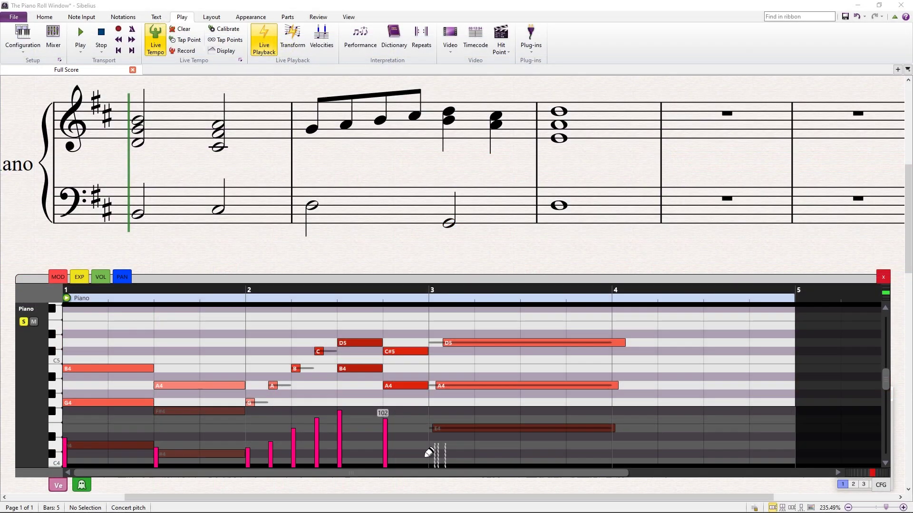
mouse_move(631, 451)
mouse_down()
mouse_move(649, 430)
mouse_move(712, 430)
mouse_up()
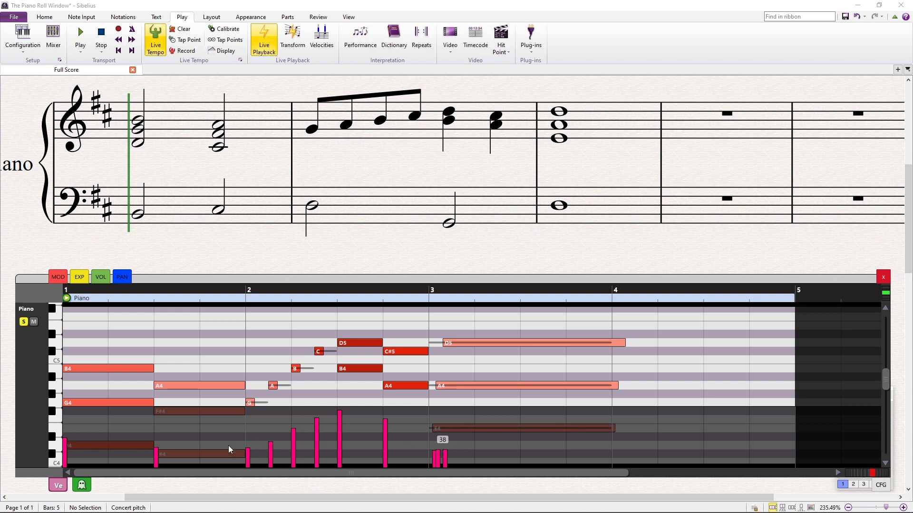
click(67, 299)
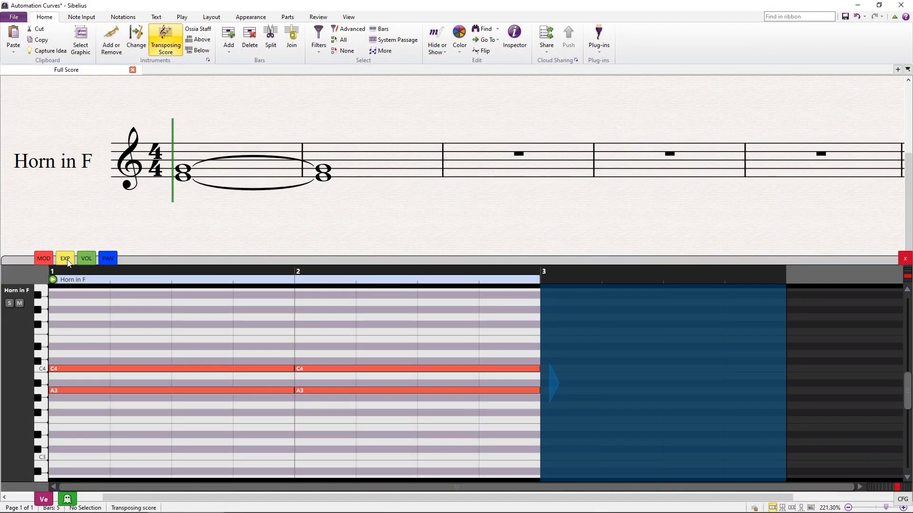
Draw an expression (CC#11) curve across bars 1–2, then stop playback and erase it.
click(66, 259)
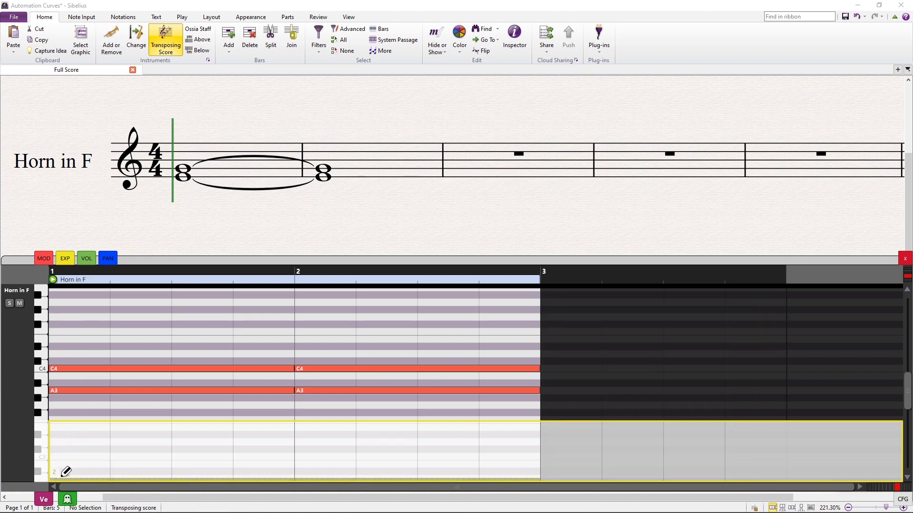
mouse_move(67, 473)
mouse_down()
mouse_move(280, 423)
mouse_move(355, 433)
mouse_move(522, 475)
mouse_up()
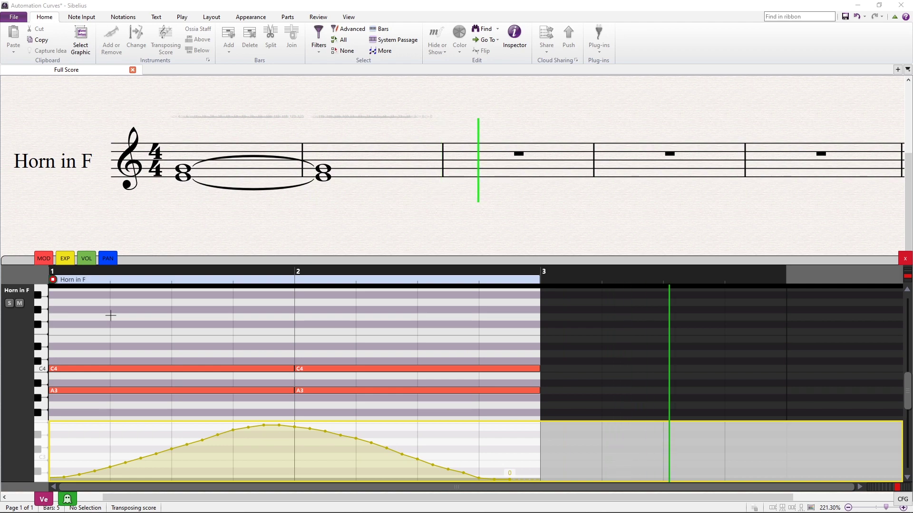
click(54, 282)
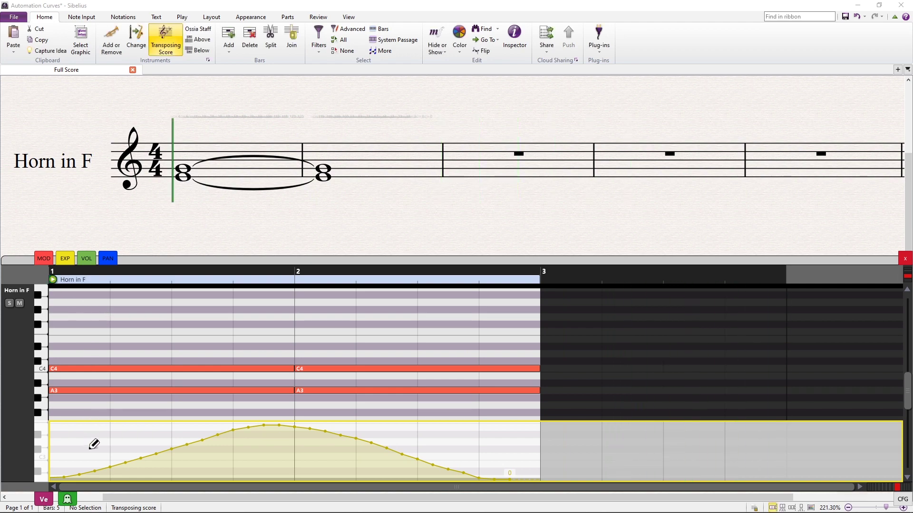
mouse_move(70, 449)
mouse_down()
mouse_move(49, 446)
mouse_move(114, 438)
mouse_move(319, 443)
mouse_move(535, 469)
mouse_up()
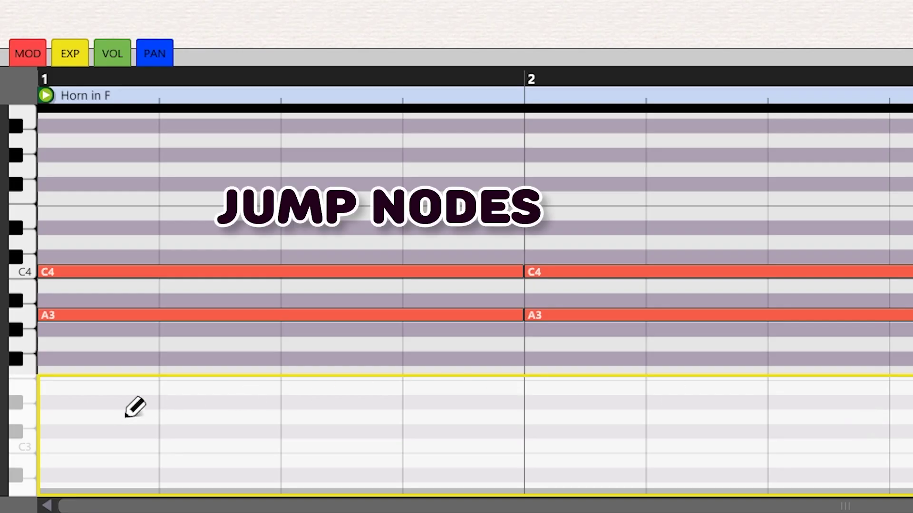
Place expression nodes jumping to 42, 95, 58 and 30, then draw a freehand gridless curve and play.
click(128, 419)
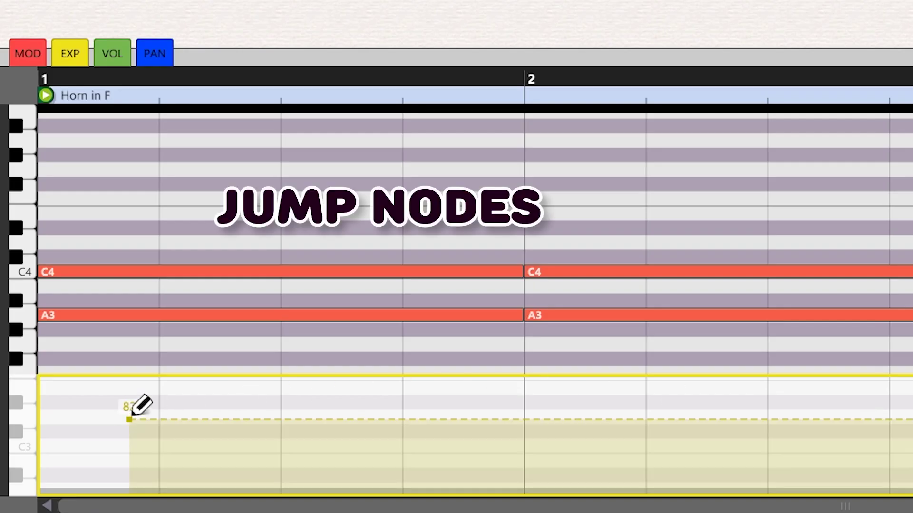
click(212, 454)
click(365, 407)
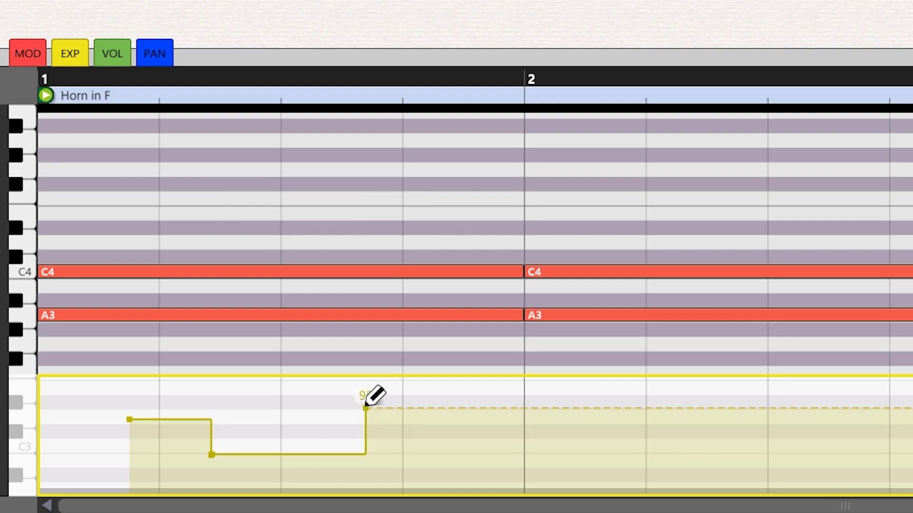
click(479, 441)
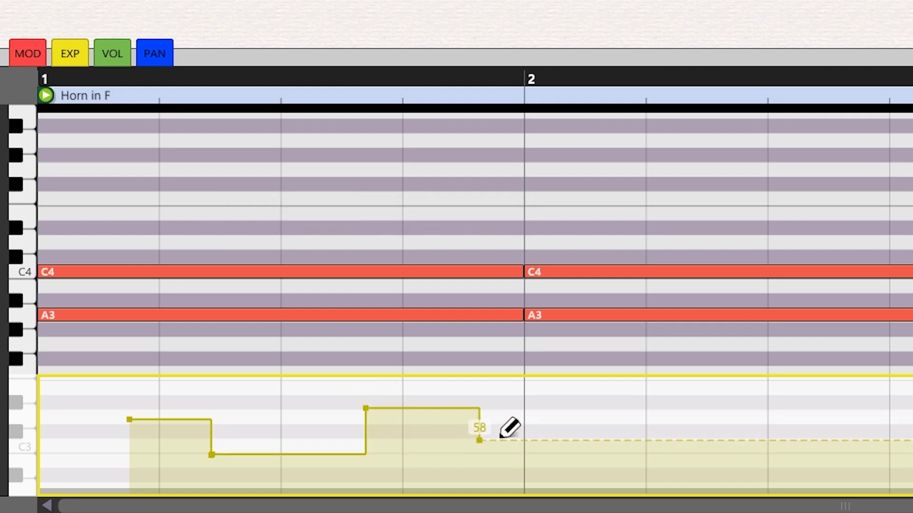
click(593, 465)
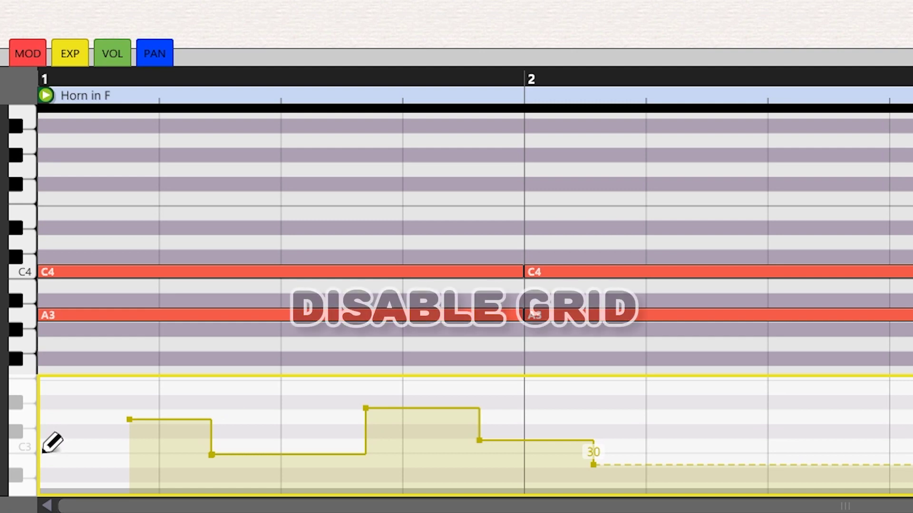
mouse_move(43, 453)
mouse_down()
mouse_move(175, 382)
mouse_move(193, 390)
mouse_move(219, 445)
mouse_move(284, 404)
mouse_move(339, 444)
mouse_move(390, 412)
mouse_move(440, 416)
mouse_move(538, 463)
mouse_move(681, 485)
mouse_up()
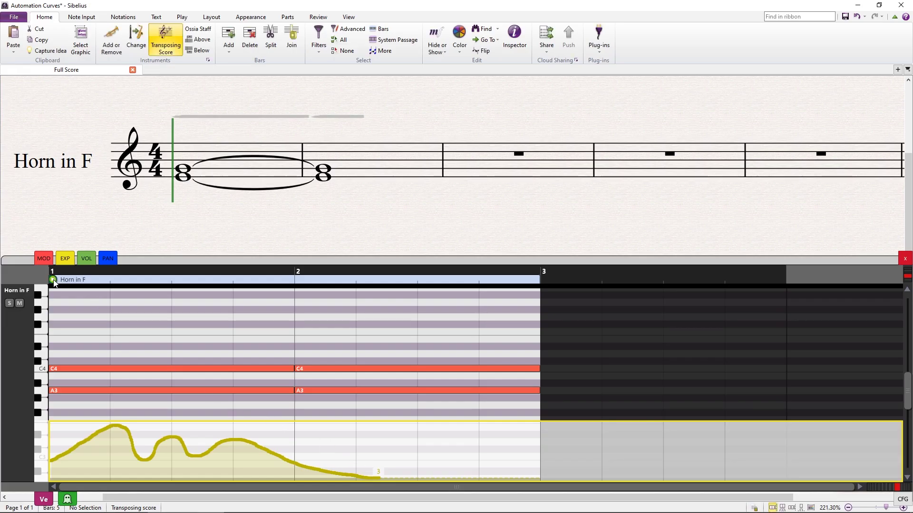
click(53, 280)
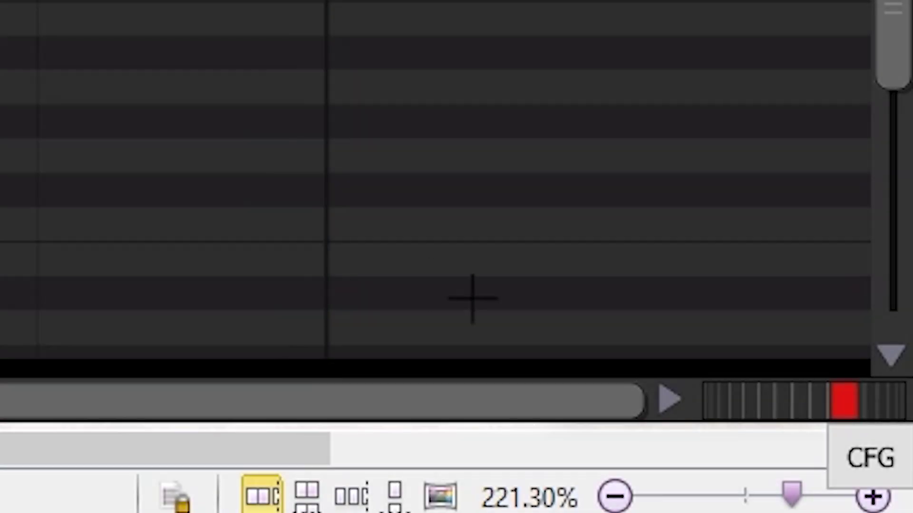
In Graphical MIDI Tools preferences, keep tab 1 as 1 (Modulation) coloured Red.
click(877, 468)
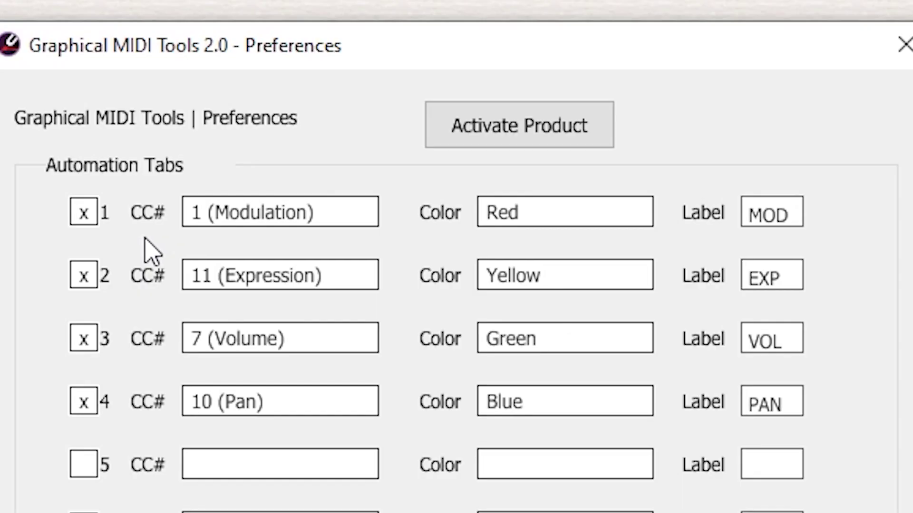
click(314, 212)
click(314, 211)
click(560, 210)
click(570, 211)
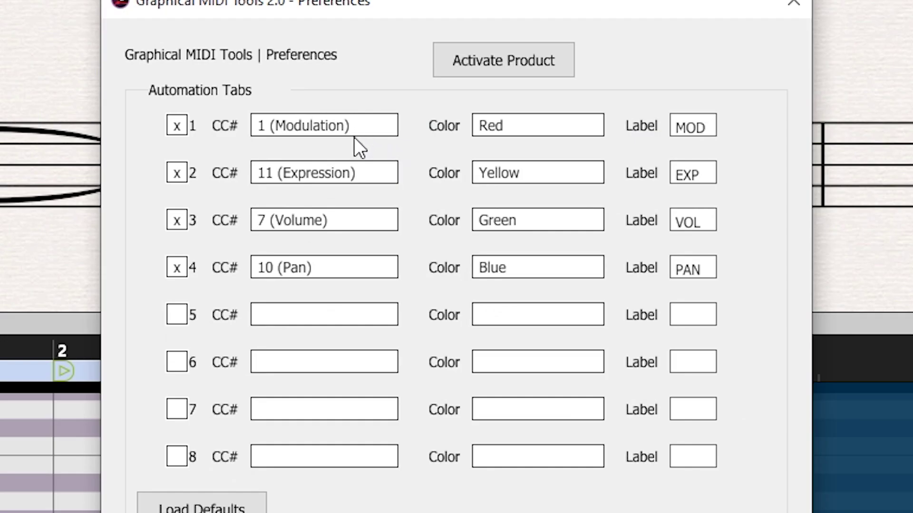
Enable a fifth automation tab assigned to Pitch Bend and coloured Pink.
click(186, 319)
click(304, 315)
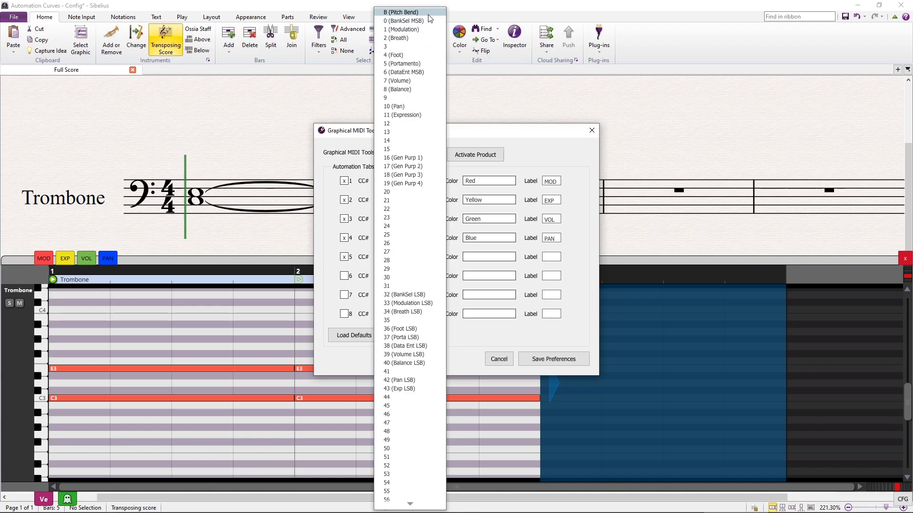
click(428, 14)
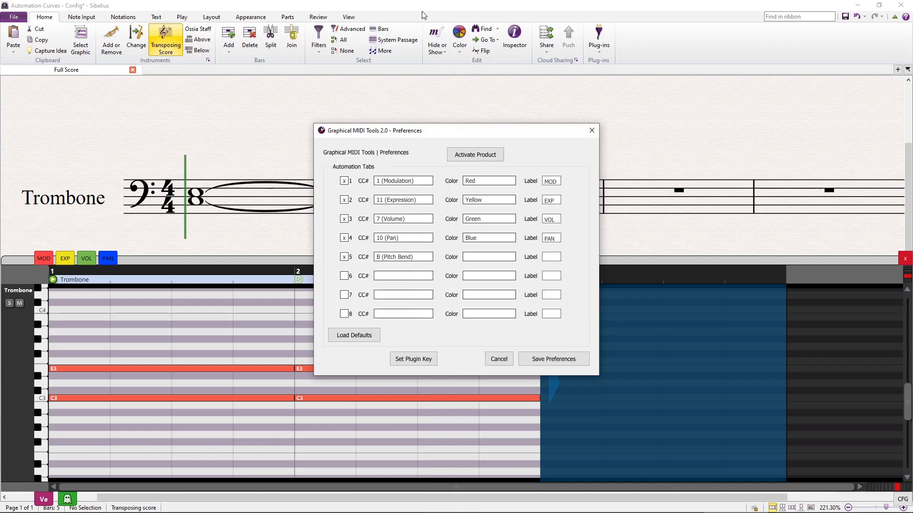
click(504, 259)
click(503, 298)
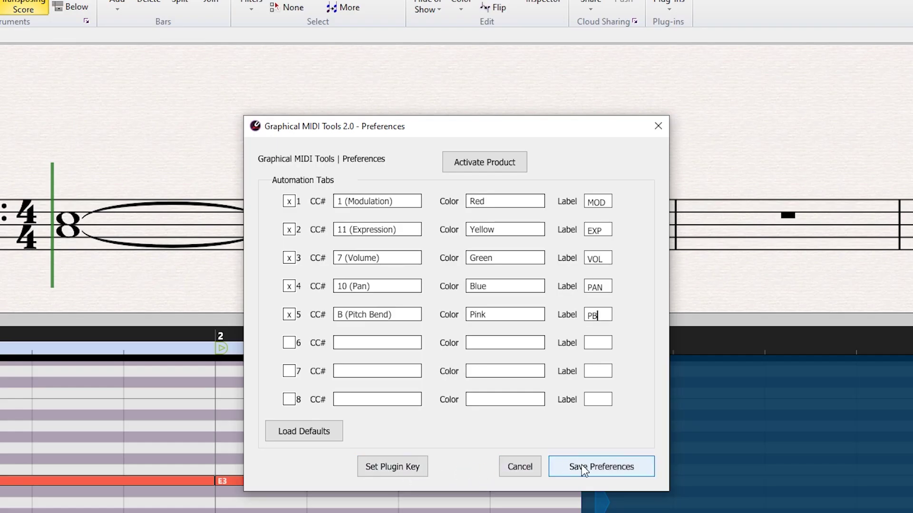
Save the new tab settings, draw a pitch-bend curve under the Trombone chords, and play them.
click(583, 467)
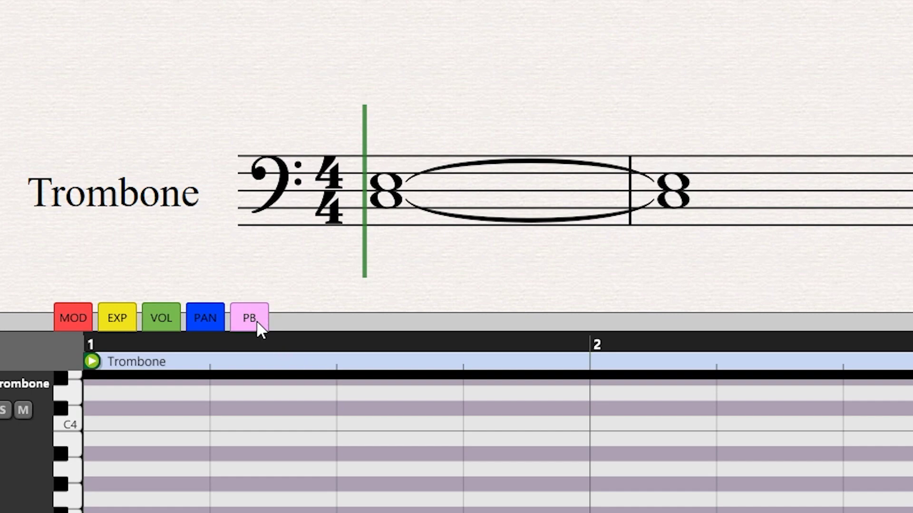
click(257, 324)
mouse_move(50, 474)
mouse_down()
mouse_move(248, 422)
mouse_move(316, 427)
mouse_move(377, 452)
mouse_move(512, 476)
mouse_up()
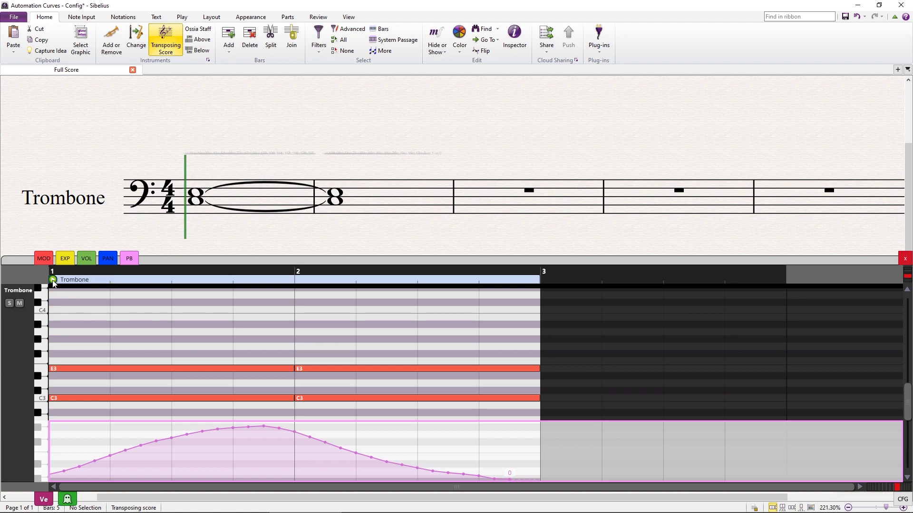
click(54, 280)
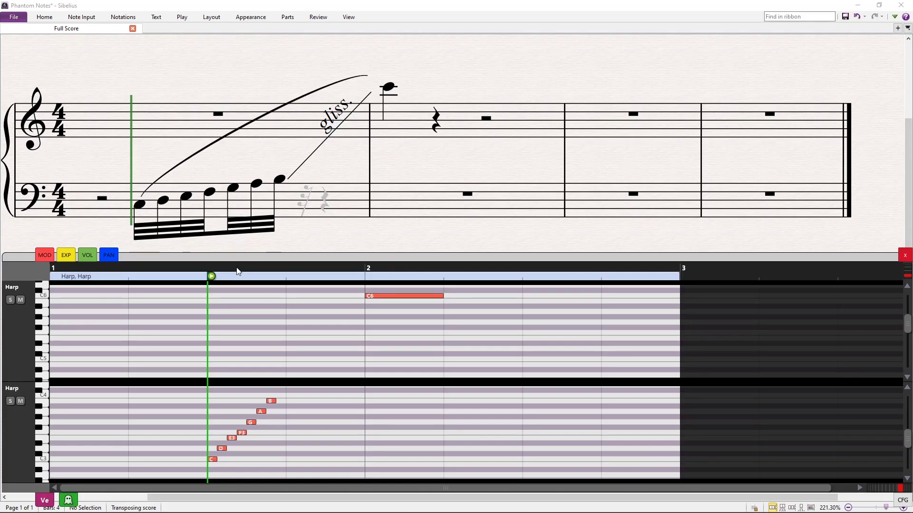
Stop the Trombone playback at the piano-roll playhead marker.
click(212, 280)
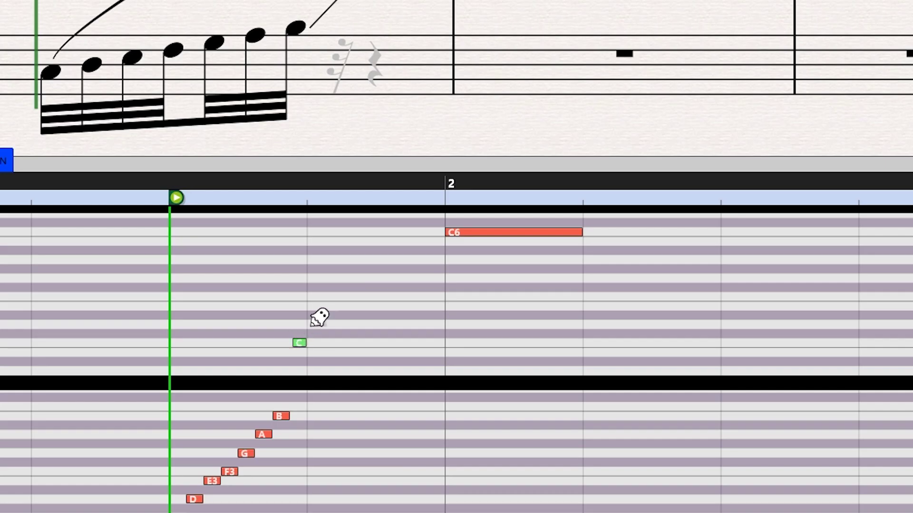
Add phantom notes D5, E5, F5, G5, A5 and B5 after C5, then play the glissando.
click(314, 325)
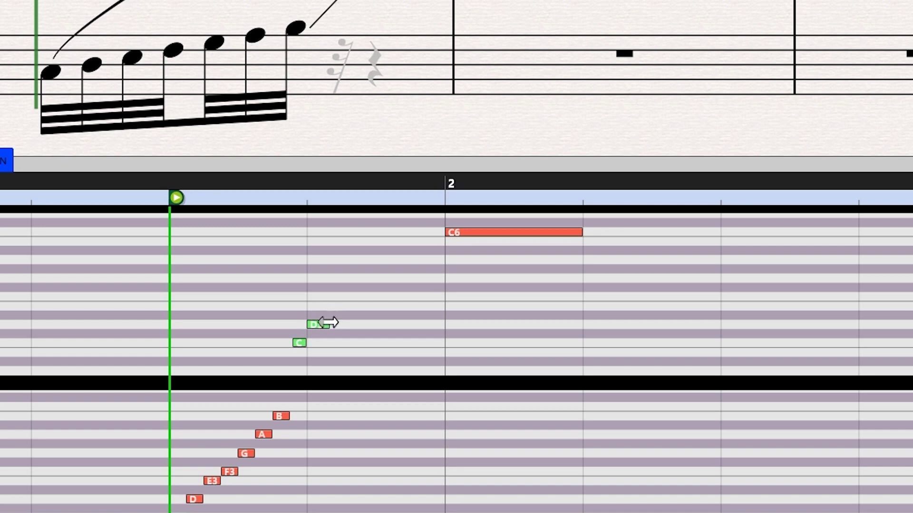
click(335, 306)
click(357, 297)
click(382, 278)
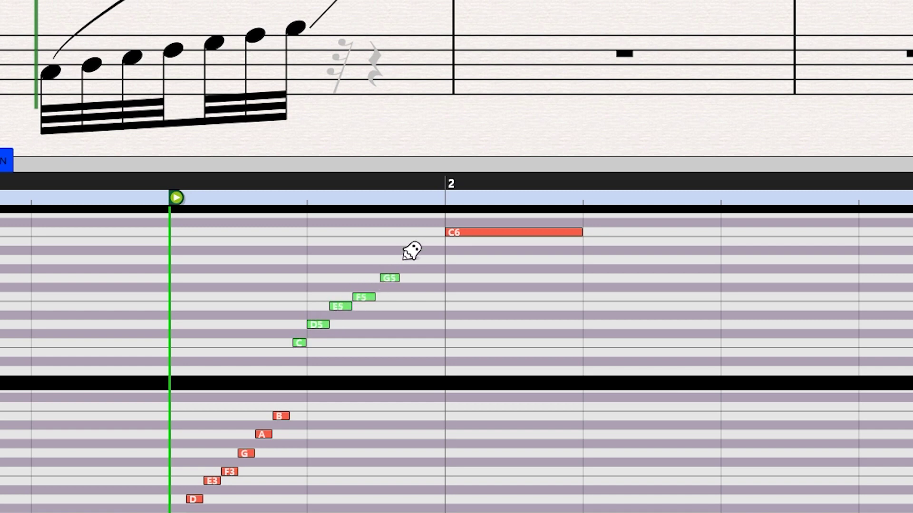
click(402, 260)
click(424, 241)
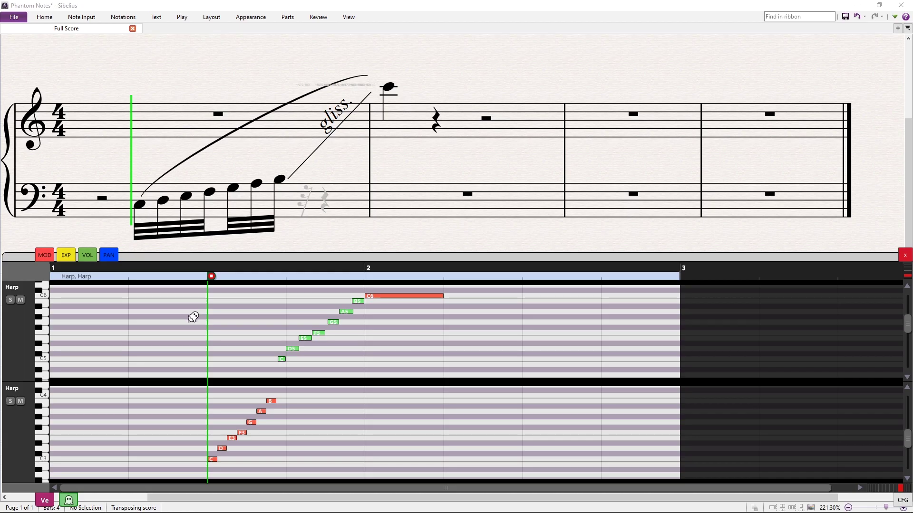
key(space)
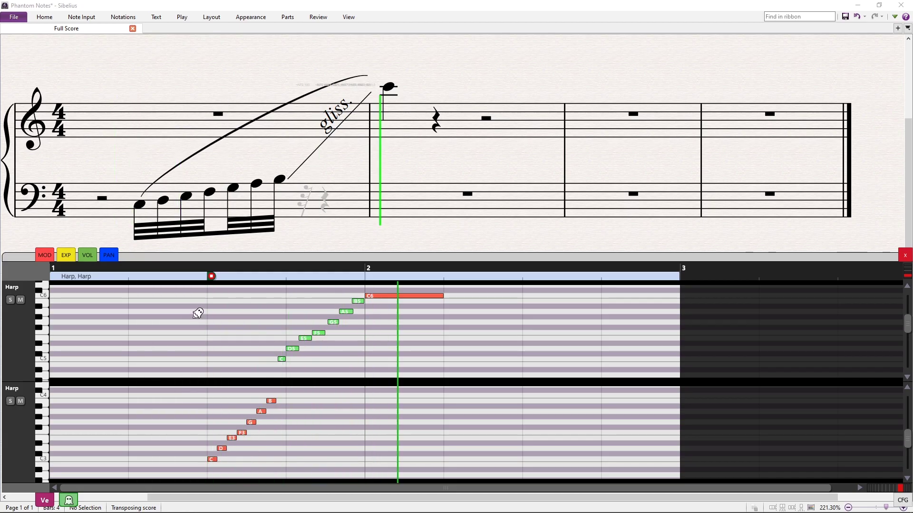
key(space)
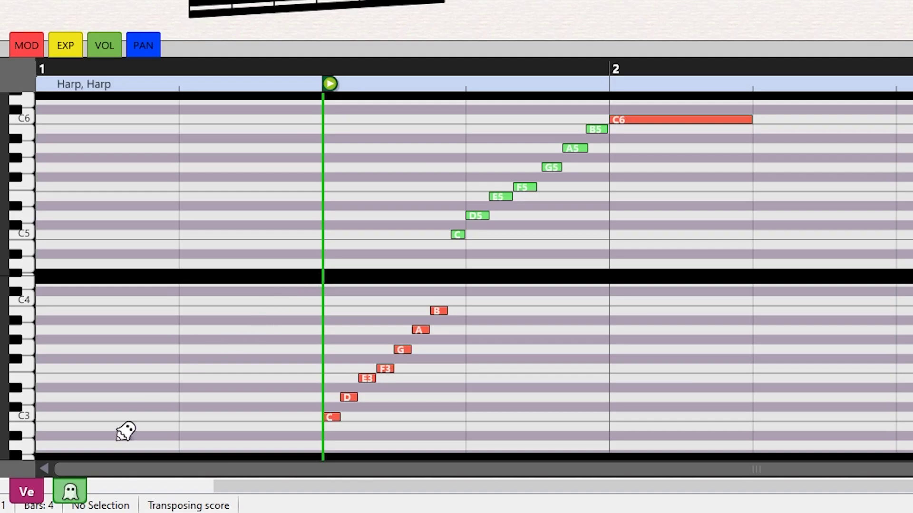
Lengthen the lower C3–B3 run and the upper C5–B5 phantom run so their notes overlap.
drag(301, 300, 454, 423)
drag(446, 309, 664, 308)
drag(478, 141, 594, 251)
drag(586, 149, 770, 150)
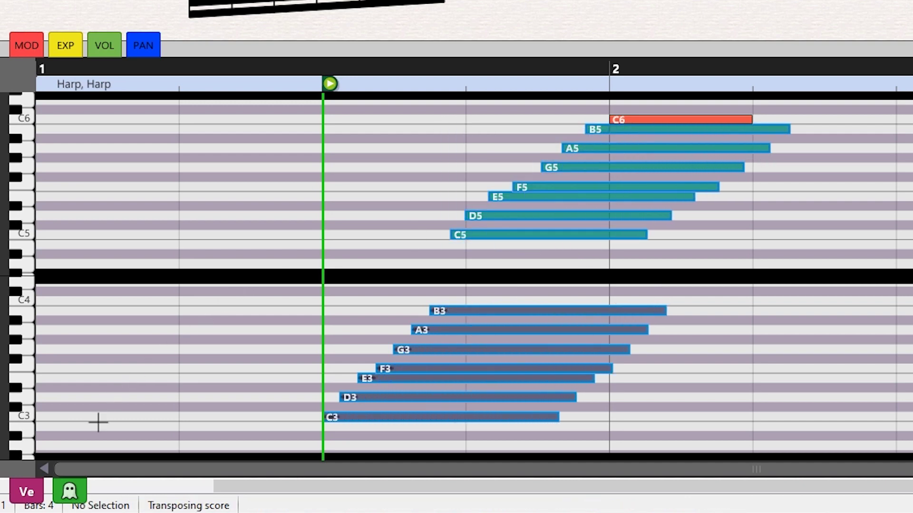
Ramp the lower run's velocities 32 to 72, raise the upper run's, set C6 to 92, and play.
click(23, 483)
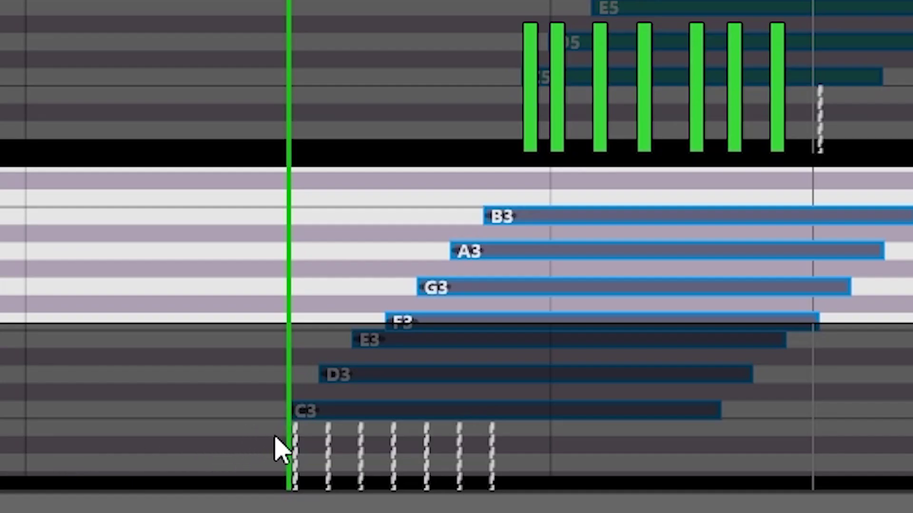
click(325, 438)
mouse_move(294, 444)
mouse_down()
mouse_move(444, 425)
mouse_move(516, 392)
mouse_up()
mouse_move(528, 125)
mouse_down()
mouse_move(540, 102)
mouse_move(702, 93)
mouse_up()
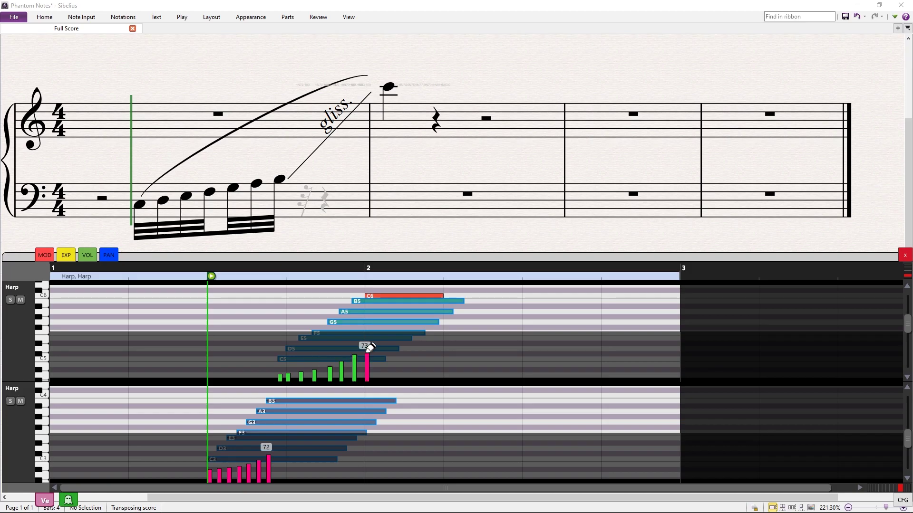
drag(370, 349, 379, 341)
key(space)
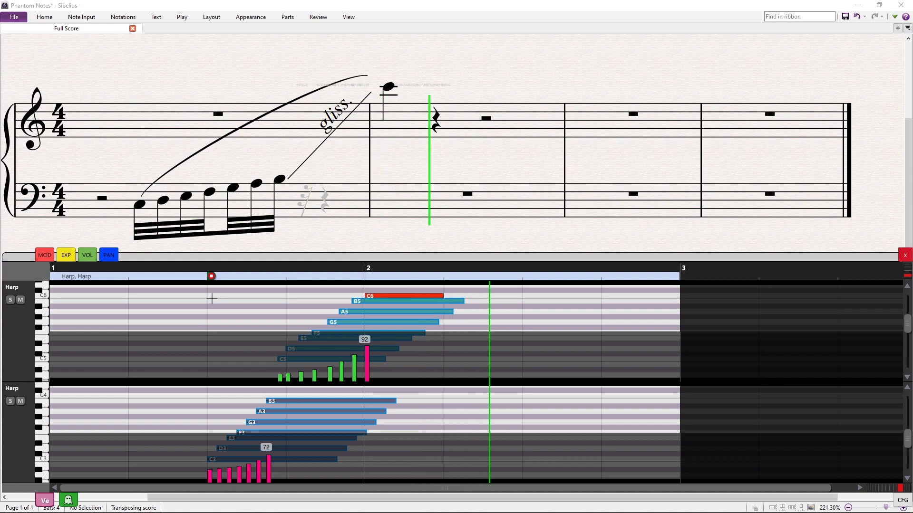
click(212, 278)
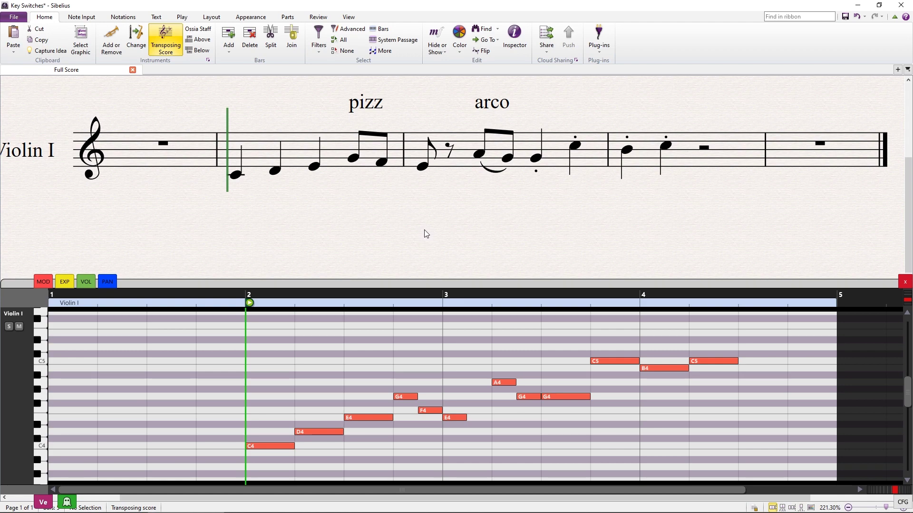
Draw key-switch notes C1, E1 and G1 below Violin I, then play from late bar 1.
drag(907, 400, 899, 443)
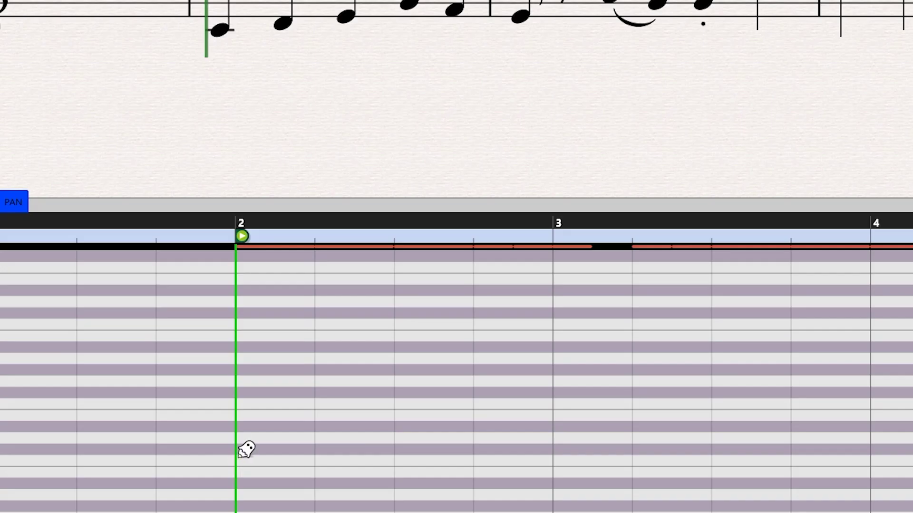
drag(248, 442, 286, 438)
mouse_move(475, 412)
mouse_down()
mouse_move(515, 405)
mouse_move(559, 417)
mouse_up()
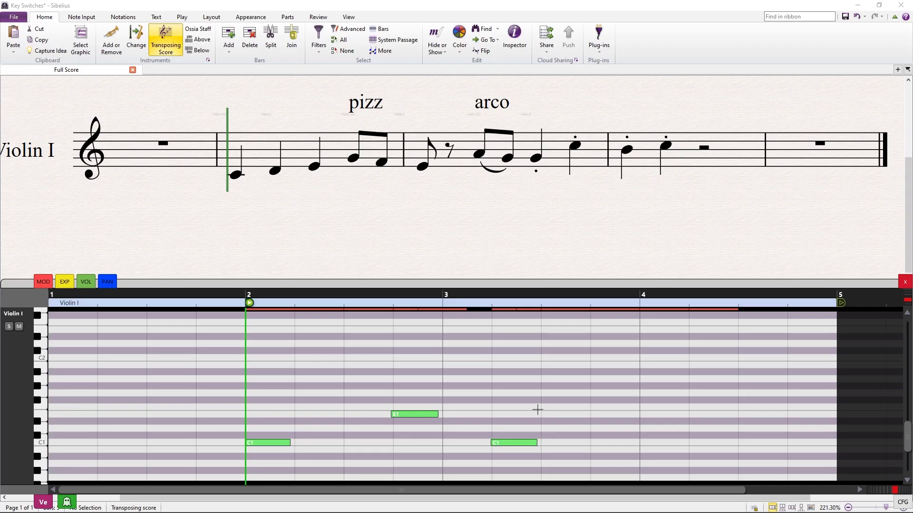
drag(540, 392, 590, 393)
drag(245, 304, 200, 303)
click(201, 302)
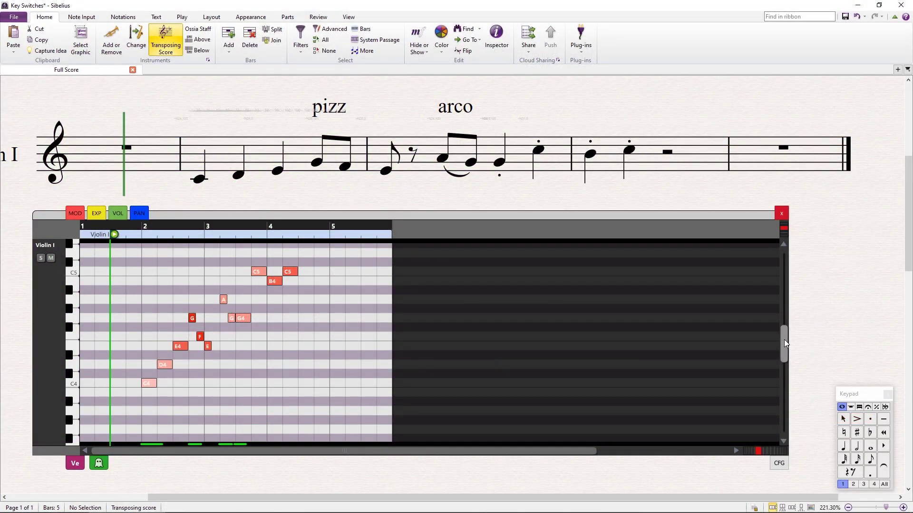
drag(783, 334, 782, 350)
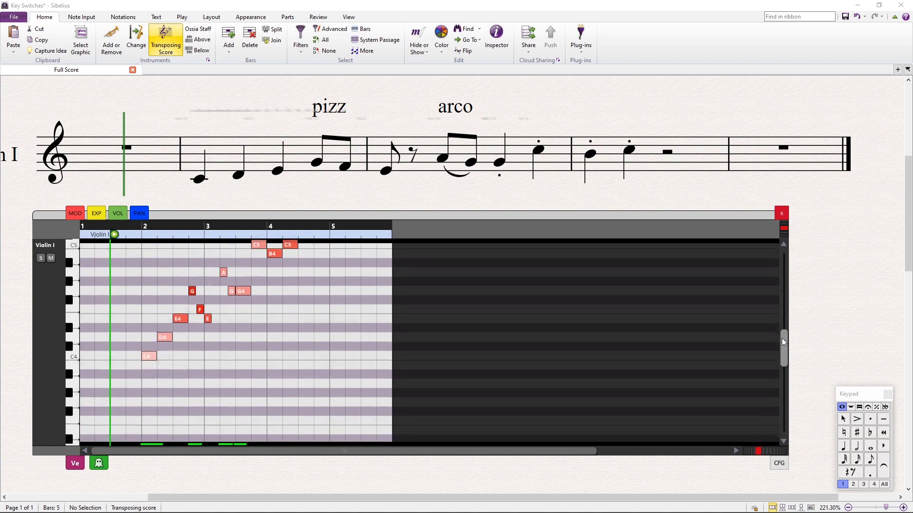
scroll(547, 390, down, 5)
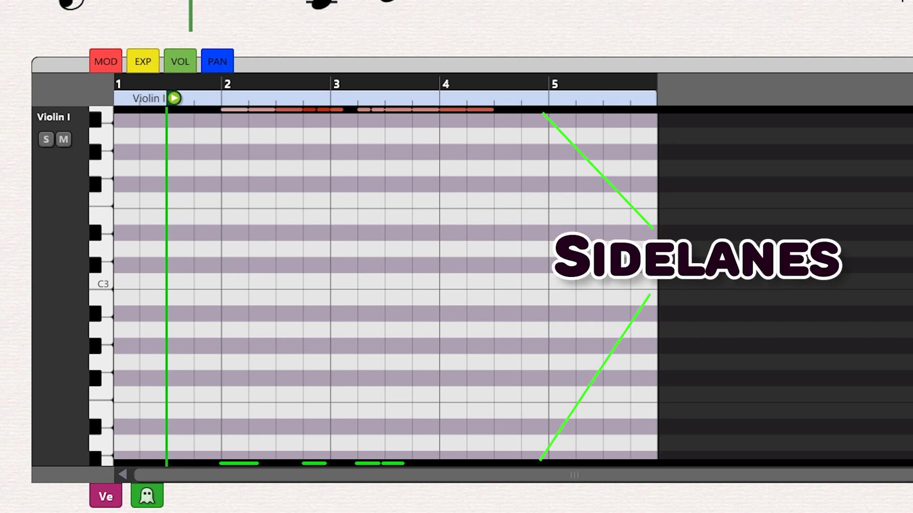
scroll(385, 285, up, 5)
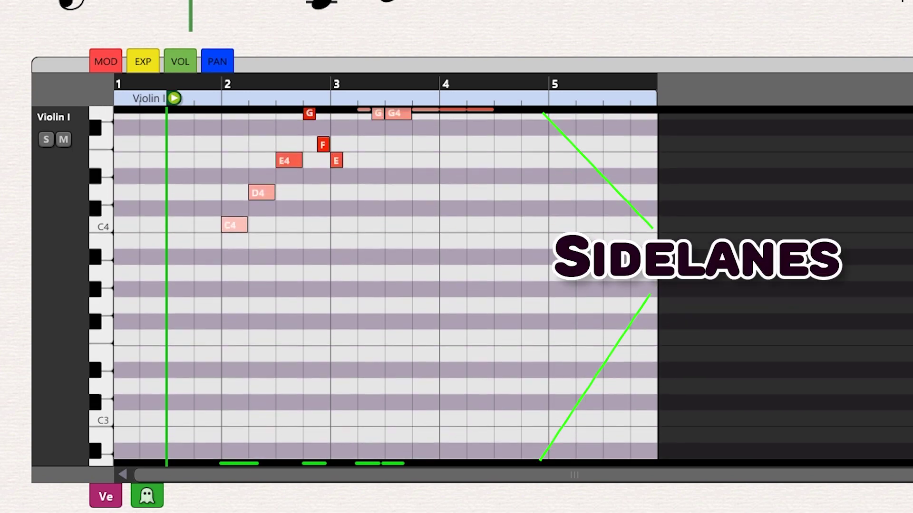
scroll(385, 285, up, 2)
scroll(385, 285, down, 3)
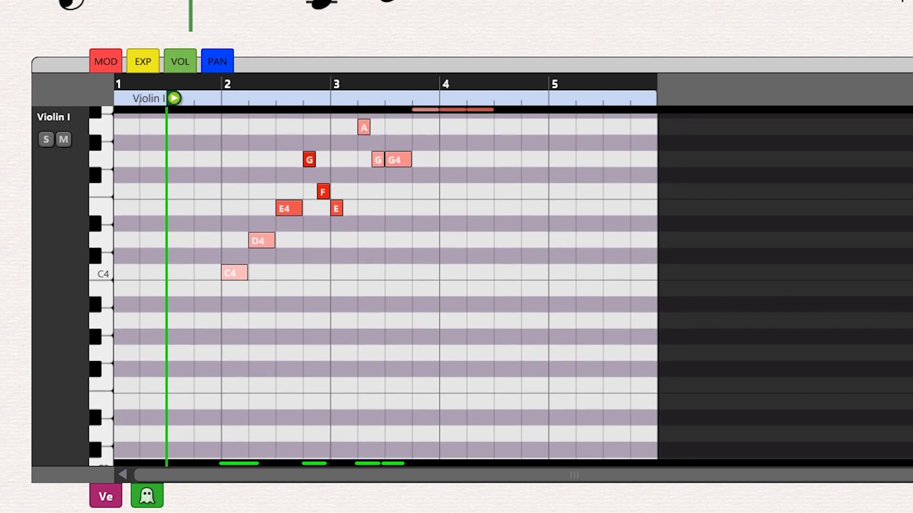
scroll(385, 285, down, 8)
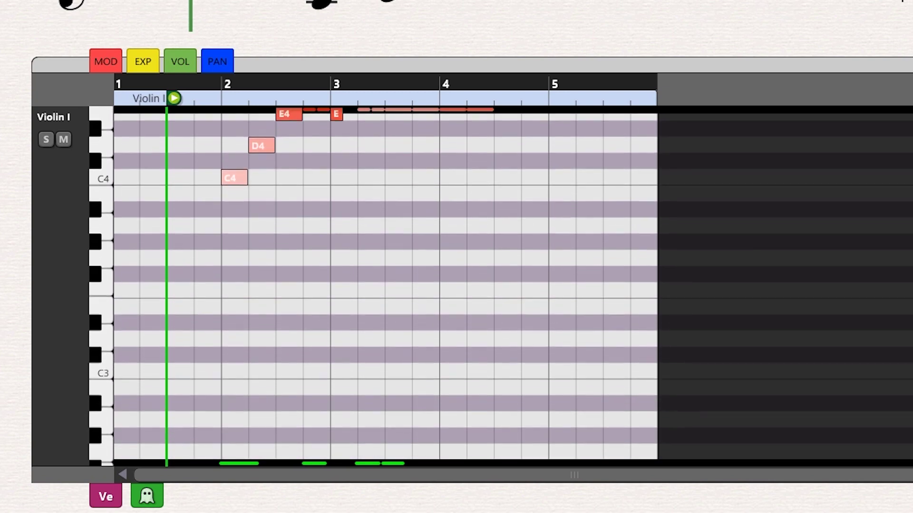
scroll(385, 286, down, 10)
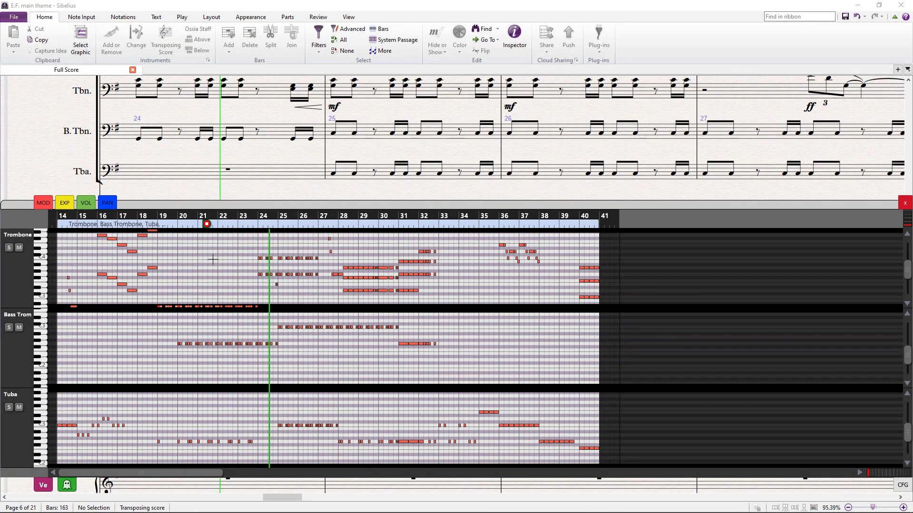
Show the modulation lanes for all instruments and draw a rising Trombone modulation curve.
click(44, 204)
mouse_move(234, 300)
mouse_down()
mouse_move(297, 287)
mouse_move(355, 293)
mouse_up()
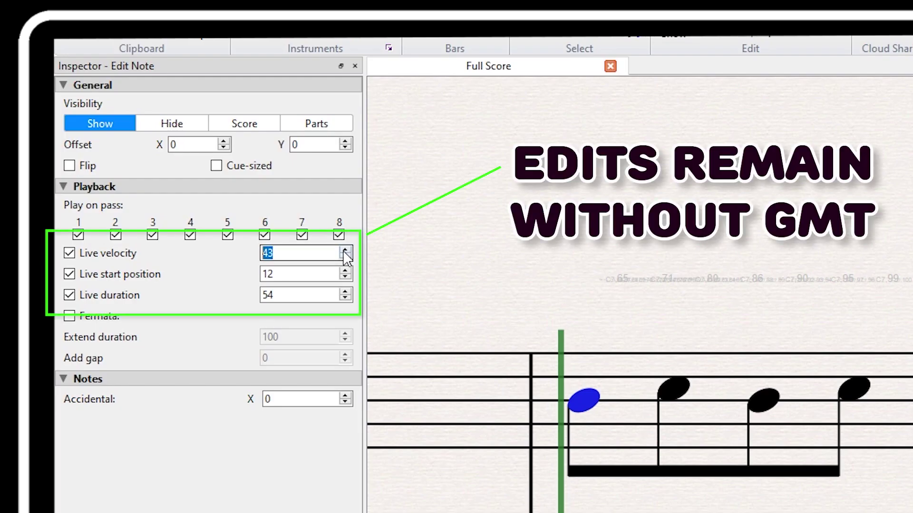
click(682, 389)
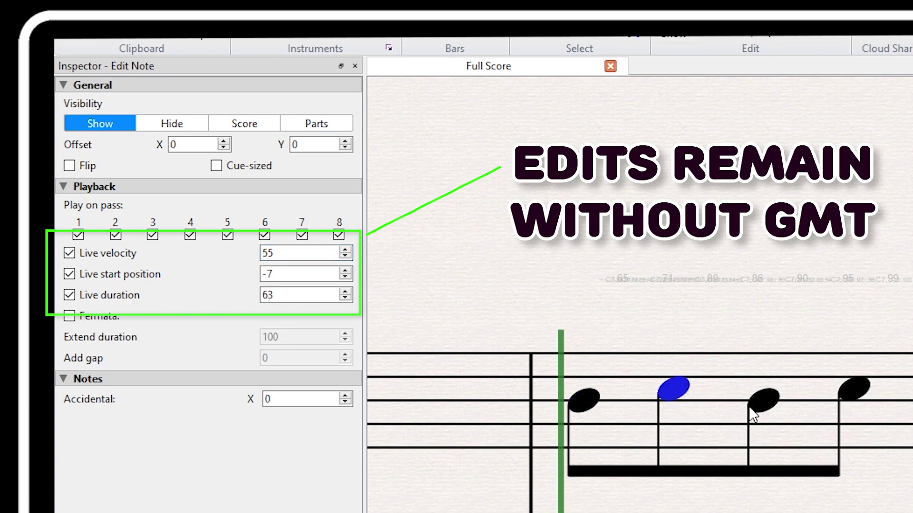
click(752, 409)
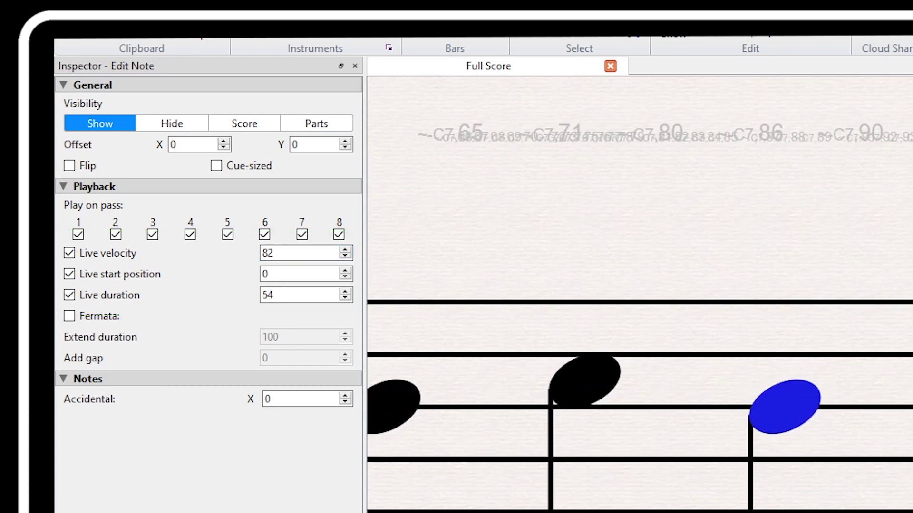